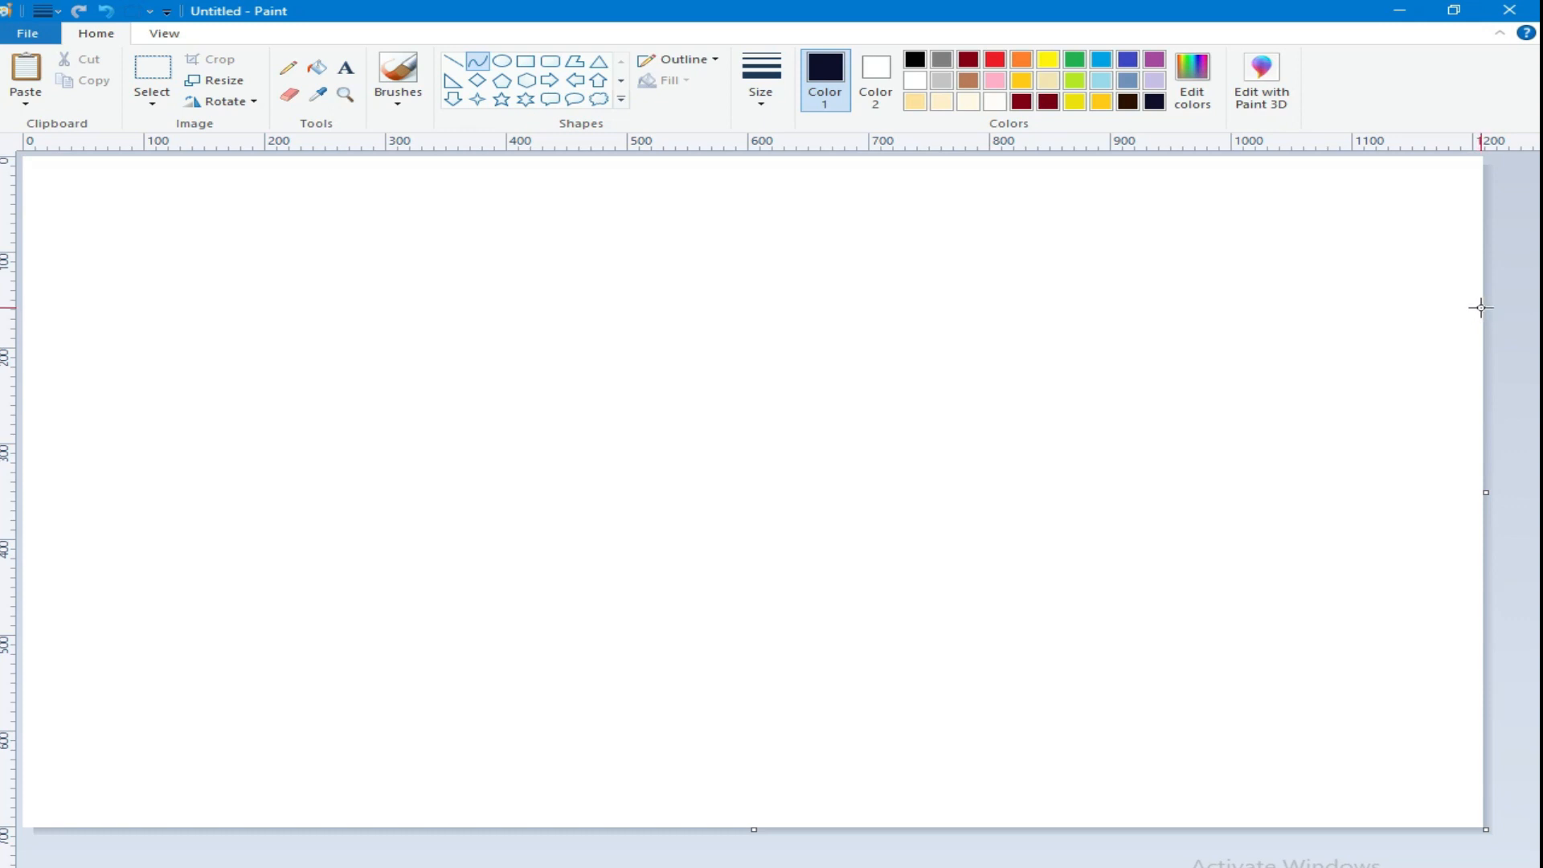
Step: Draw a downward-sagging dark navy curve across the upper canvas and fill the area above it with the same navy
{"action": "left_click_drag", "start_coordinate": [673, 304], "coordinate": [685, 446]}
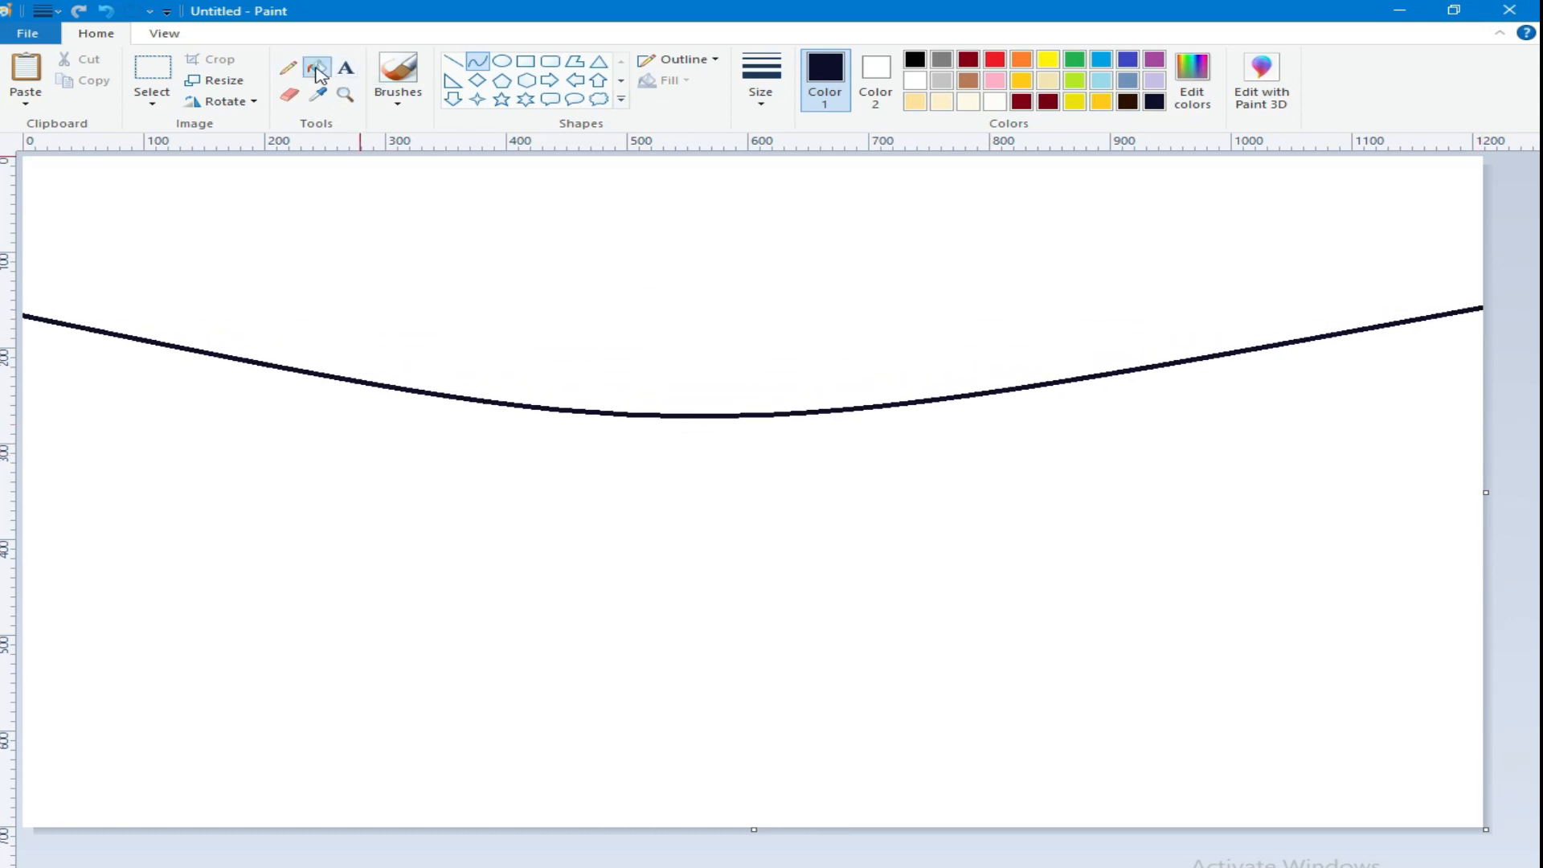
{"action": "left_click", "coordinate": [317, 69]}
{"action": "left_click", "coordinate": [483, 225]}
Step: Mix a bright blue, draw a second sagging curve across the middle of the canvas, and fill the band above it
{"action": "left_click", "coordinate": [1101, 60]}
{"action": "left_click", "coordinate": [1192, 80]}
{"action": "left_click_drag", "start_coordinate": [1017, 449], "coordinate": [1017, 434]}
{"action": "left_click", "coordinate": [544, 608]}
{"action": "left_click", "coordinate": [478, 61]}
{"action": "mouse_move", "coordinate": [1469, 460]}
{"action": "left_mouse_down"}
{"action": "mouse_move", "coordinate": [275, 499]}
{"action": "mouse_move", "coordinate": [21, 455]}
{"action": "left_mouse_up"}
{"action": "mouse_move", "coordinate": [686, 451]}
{"action": "left_mouse_down"}
{"action": "mouse_move", "coordinate": [672, 634]}
{"action": "mouse_move", "coordinate": [692, 643]}
{"action": "left_mouse_up"}
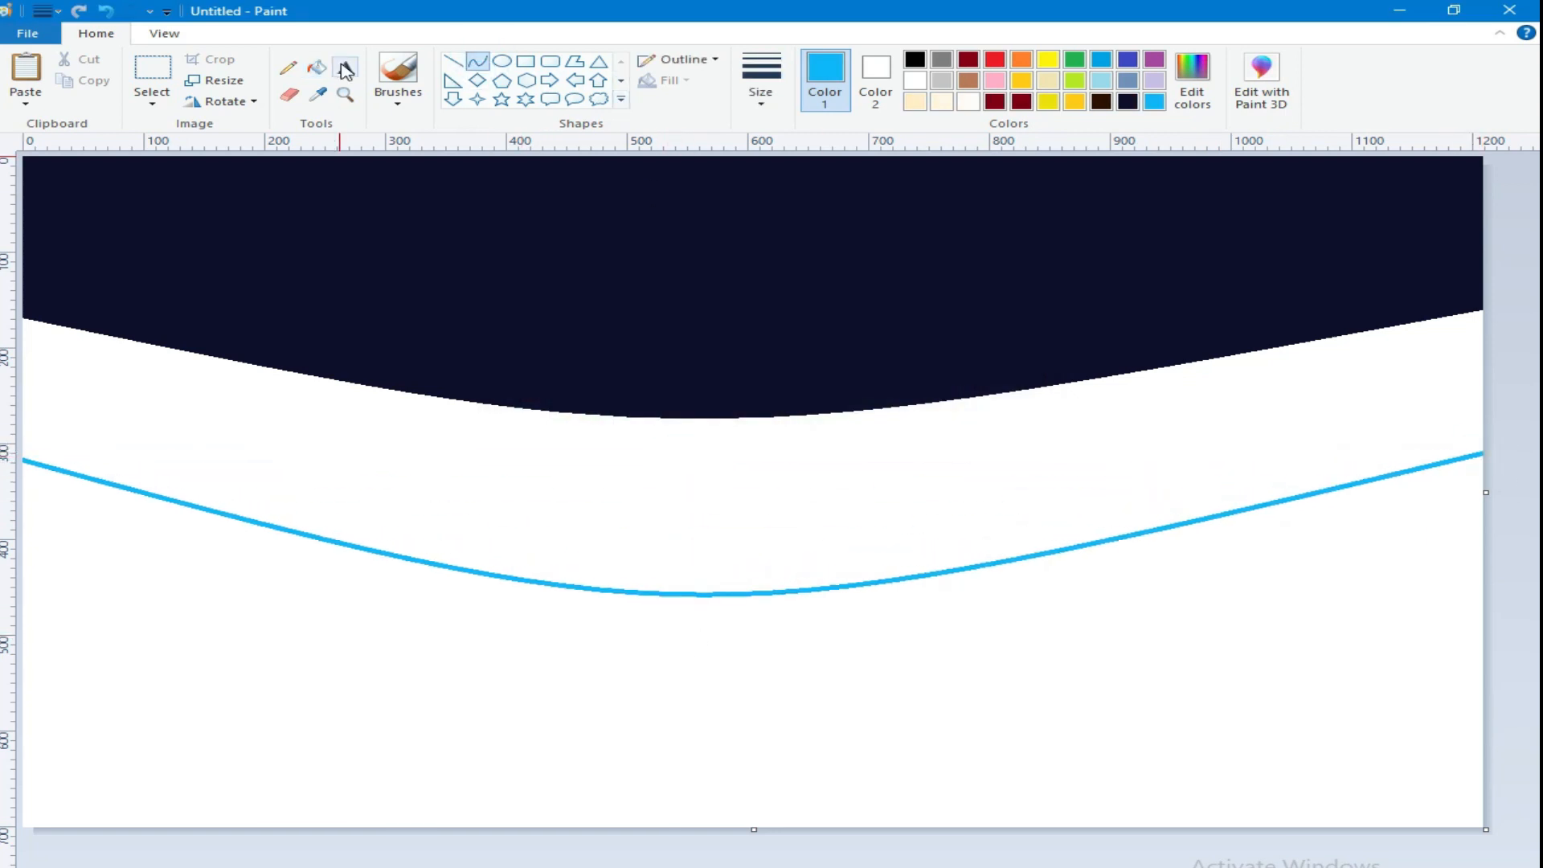
{"action": "left_click", "coordinate": [317, 69]}
{"action": "left_click", "coordinate": [575, 458]}
Step: Mix a lighter blue and draw a third sagging curve across the lower canvas, extending it to the right edge
{"action": "left_click", "coordinate": [1192, 80]}
{"action": "left_click", "coordinate": [1017, 410]}
{"action": "left_click_drag", "start_coordinate": [1016, 393], "coordinate": [1014, 399]}
{"action": "left_click", "coordinate": [540, 610]}
{"action": "left_click", "coordinate": [477, 61]}
{"action": "left_click_drag", "start_coordinate": [1487, 657], "coordinate": [10, 647]}
{"action": "left_click_drag", "start_coordinate": [802, 655], "coordinate": [713, 730]}
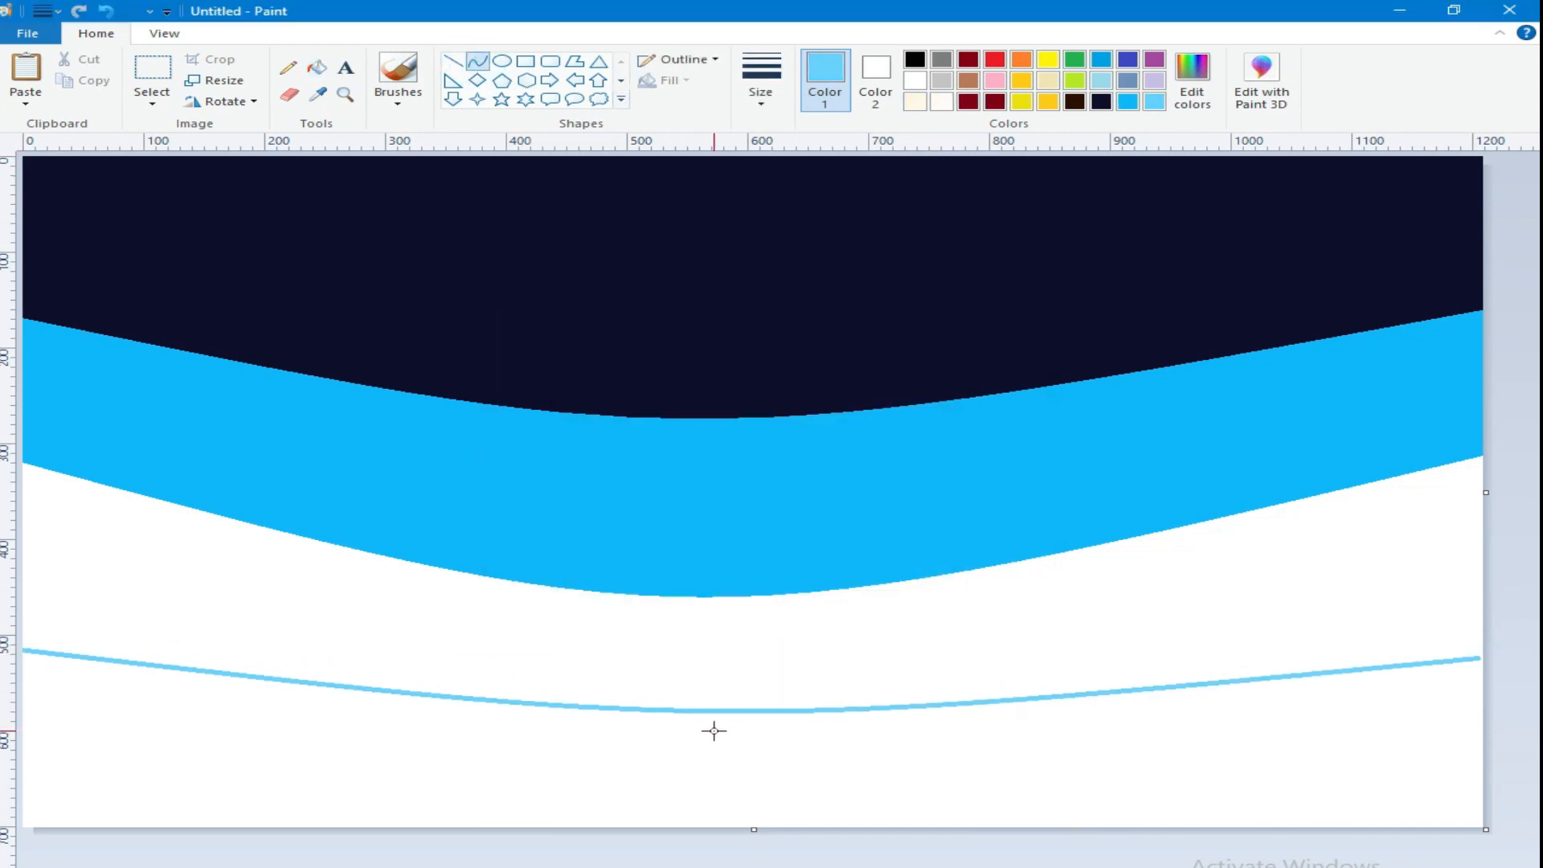
{"action": "left_click", "coordinate": [452, 62]}
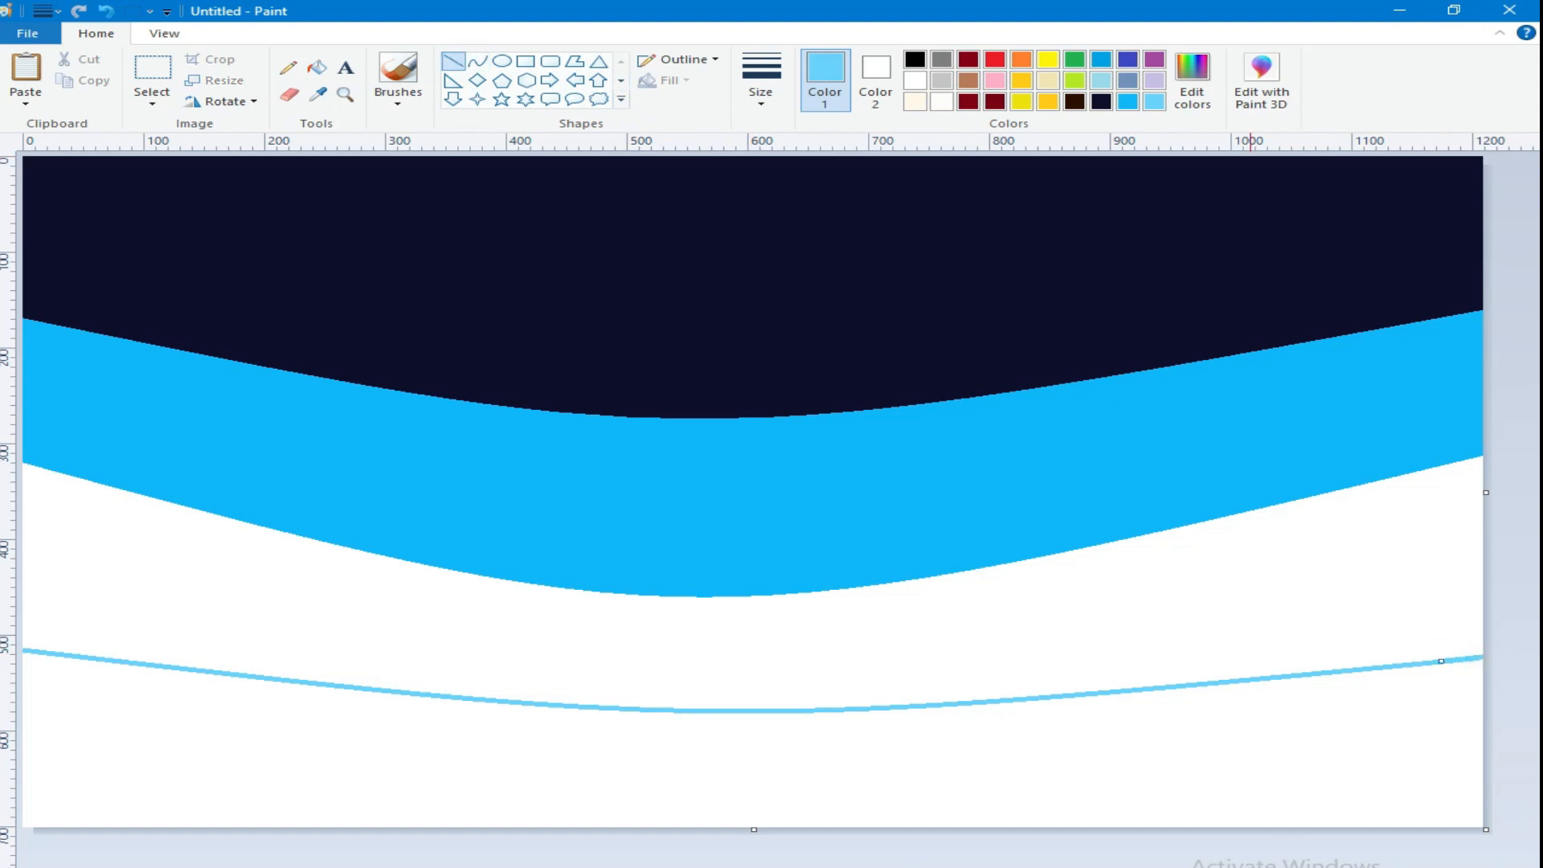
Step: Mix a paler blue and fill both the band above the lowest curve and the curve line itself
{"action": "left_click", "coordinate": [1192, 81]}
{"action": "left_click_drag", "start_coordinate": [1025, 399], "coordinate": [1025, 379]}
{"action": "left_click", "coordinate": [547, 612]}
{"action": "left_click", "coordinate": [317, 67]}
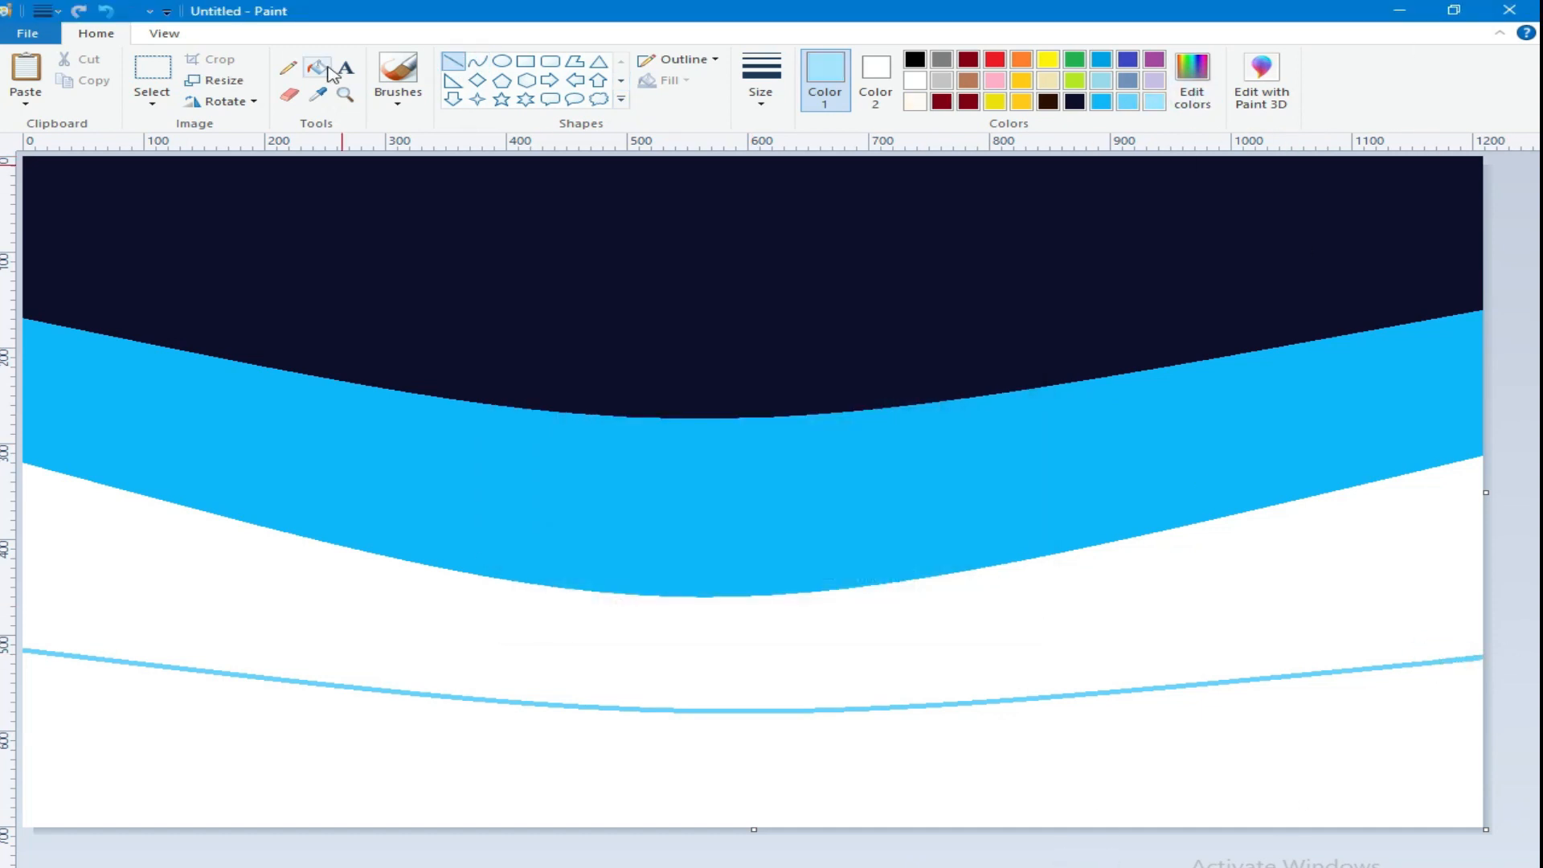
{"action": "left_click", "coordinate": [741, 648]}
{"action": "left_click", "coordinate": [837, 707]}
Step: Mix a nearly white blue and fill the remaining area below the lowest curve
{"action": "left_click", "coordinate": [1192, 80]}
{"action": "left_click_drag", "start_coordinate": [1015, 359], "coordinate": [1017, 351]}
{"action": "left_click", "coordinate": [544, 608]}
{"action": "left_click", "coordinate": [598, 767]}
Step: Roughen the boundary between the two palest bands with thick, near-white blue brush strokes
{"action": "left_click", "coordinate": [399, 100]}
{"action": "left_click", "coordinate": [398, 169]}
{"action": "left_click", "coordinate": [760, 88]}
{"action": "left_click", "coordinate": [812, 245]}
{"action": "mouse_move", "coordinate": [1163, 706]}
{"action": "left_mouse_down"}
{"action": "mouse_move", "coordinate": [1471, 643]}
{"action": "mouse_move", "coordinate": [1045, 698]}
{"action": "mouse_move", "coordinate": [505, 713]}
{"action": "mouse_move", "coordinate": [3, 602]}
{"action": "left_mouse_up"}
Step: Brush over the upper edges of the pale blue and bright blue bands, using each band's own color
{"action": "left_click", "coordinate": [318, 98]}
{"action": "left_click", "coordinate": [768, 610]}
{"action": "mouse_move", "coordinate": [1480, 441]}
{"action": "left_mouse_down"}
{"action": "mouse_move", "coordinate": [1442, 468]}
{"action": "mouse_move", "coordinate": [1486, 443]}
{"action": "left_mouse_up"}
{"action": "mouse_move", "coordinate": [1394, 487]}
{"action": "left_mouse_down"}
{"action": "mouse_move", "coordinate": [977, 562]}
{"action": "mouse_move", "coordinate": [596, 590]}
{"action": "mouse_move", "coordinate": [419, 572]}
{"action": "mouse_move", "coordinate": [31, 452]}
{"action": "left_mouse_up"}
{"action": "mouse_move", "coordinate": [713, 585]}
{"action": "left_mouse_down"}
{"action": "mouse_move", "coordinate": [379, 536]}
{"action": "mouse_move", "coordinate": [28, 459]}
{"action": "left_mouse_up"}
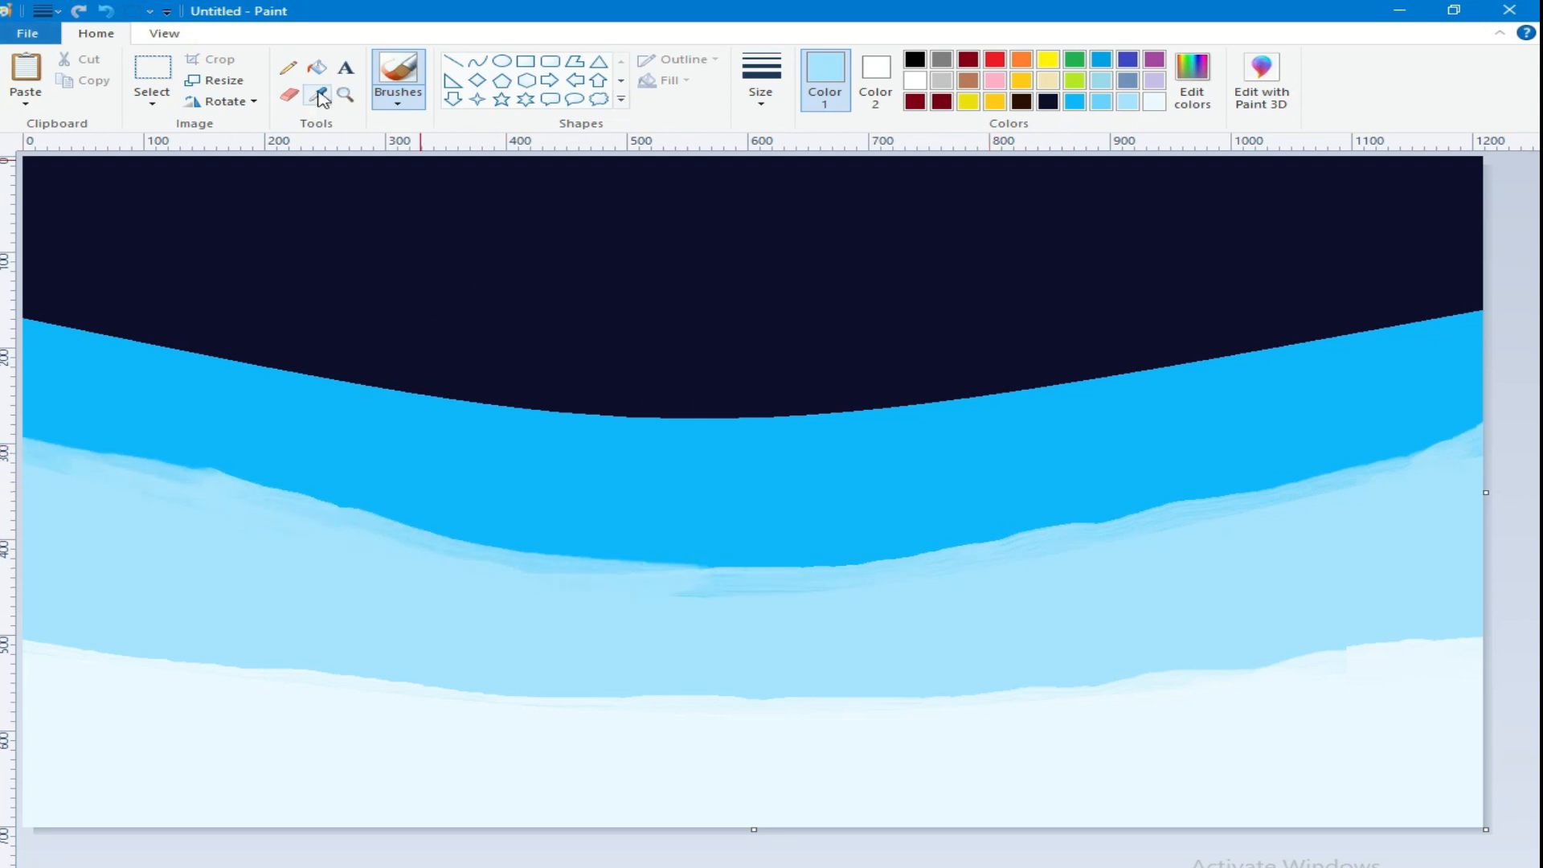
{"action": "left_click", "coordinate": [1075, 101]}
{"action": "mouse_move", "coordinate": [1479, 304]}
{"action": "left_mouse_down"}
{"action": "mouse_move", "coordinate": [1359, 313]}
{"action": "mouse_move", "coordinate": [1159, 365]}
{"action": "mouse_move", "coordinate": [683, 402]}
{"action": "mouse_move", "coordinate": [201, 346]}
{"action": "mouse_move", "coordinate": [24, 305]}
{"action": "left_mouse_up"}
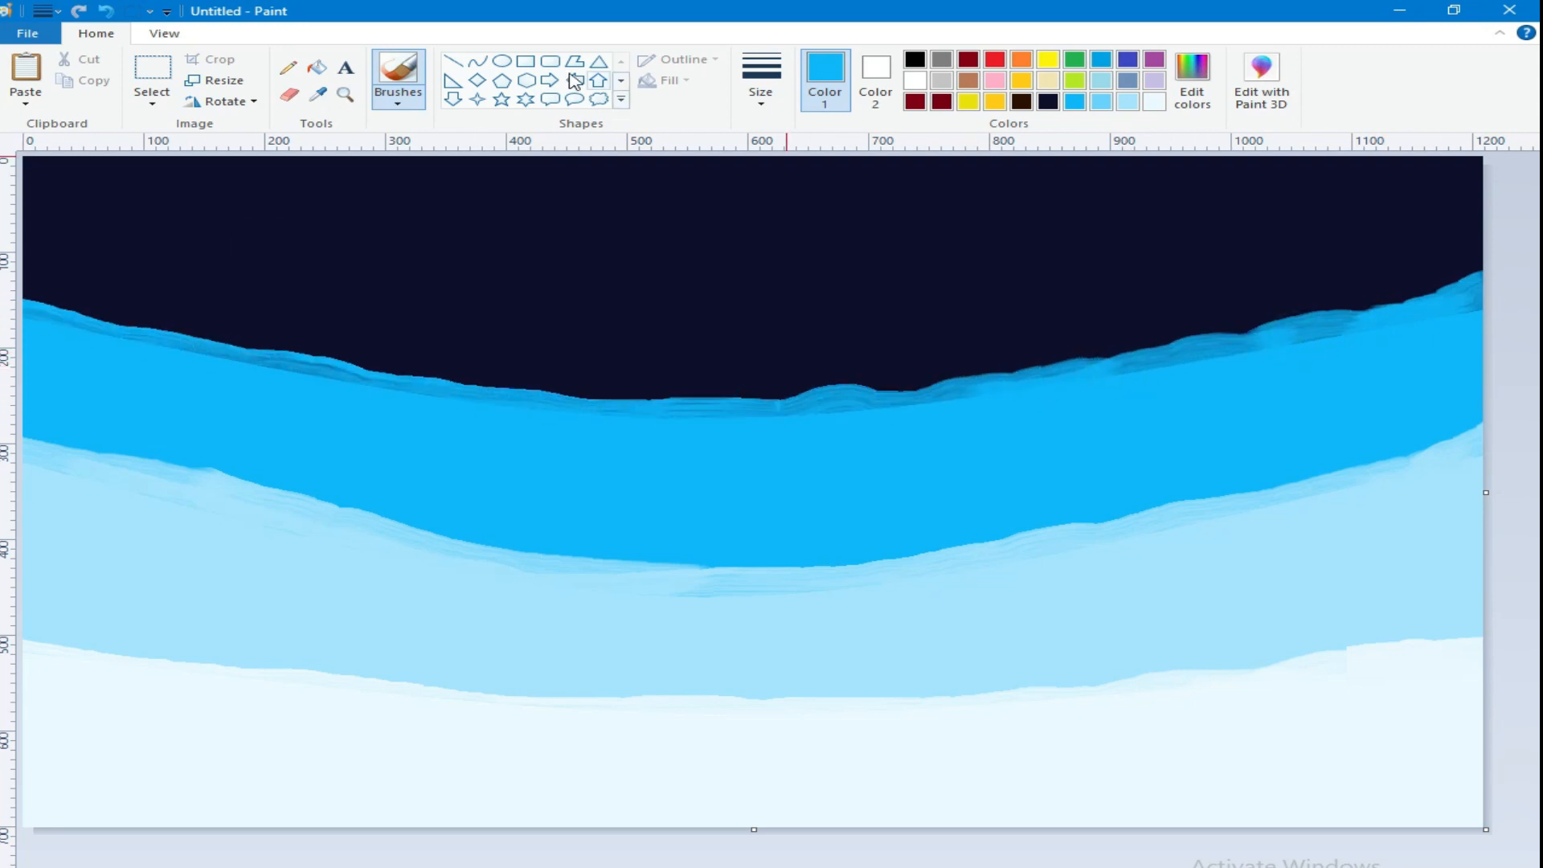
Step: Mix a slightly lighter navy from the sky color and brush a wide band of it along the bright blue boundary
{"action": "left_click", "coordinate": [319, 94]}
{"action": "left_click", "coordinate": [544, 207]}
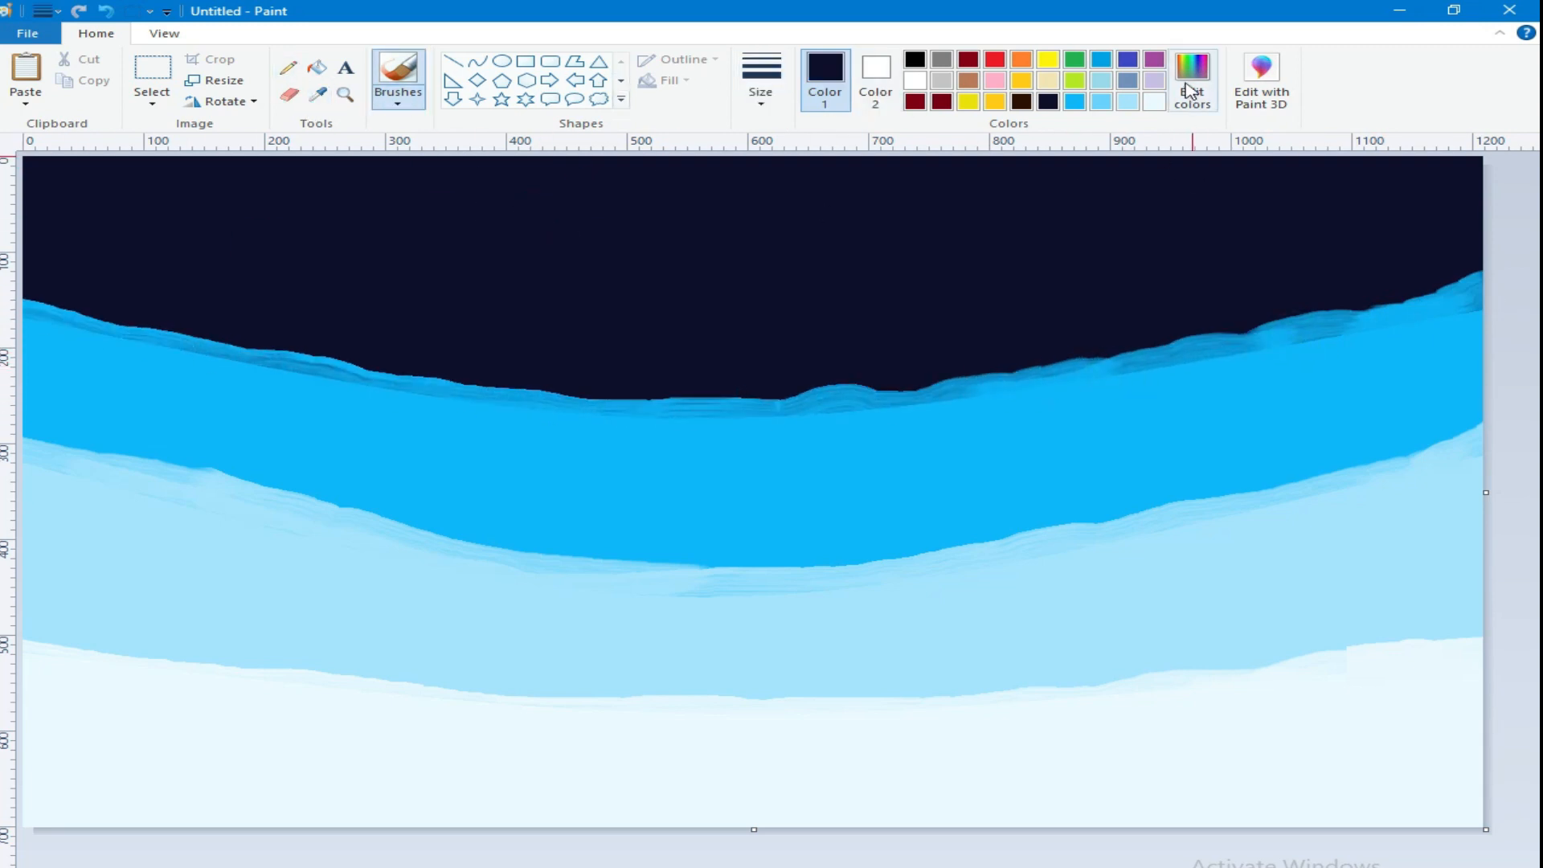
{"action": "left_click", "coordinate": [1192, 94]}
{"action": "left_click", "coordinate": [543, 609]}
{"action": "left_click_drag", "start_coordinate": [1161, 327], "coordinate": [878, 366]}
{"action": "left_click_drag", "start_coordinate": [1028, 323], "coordinate": [434, 331]}
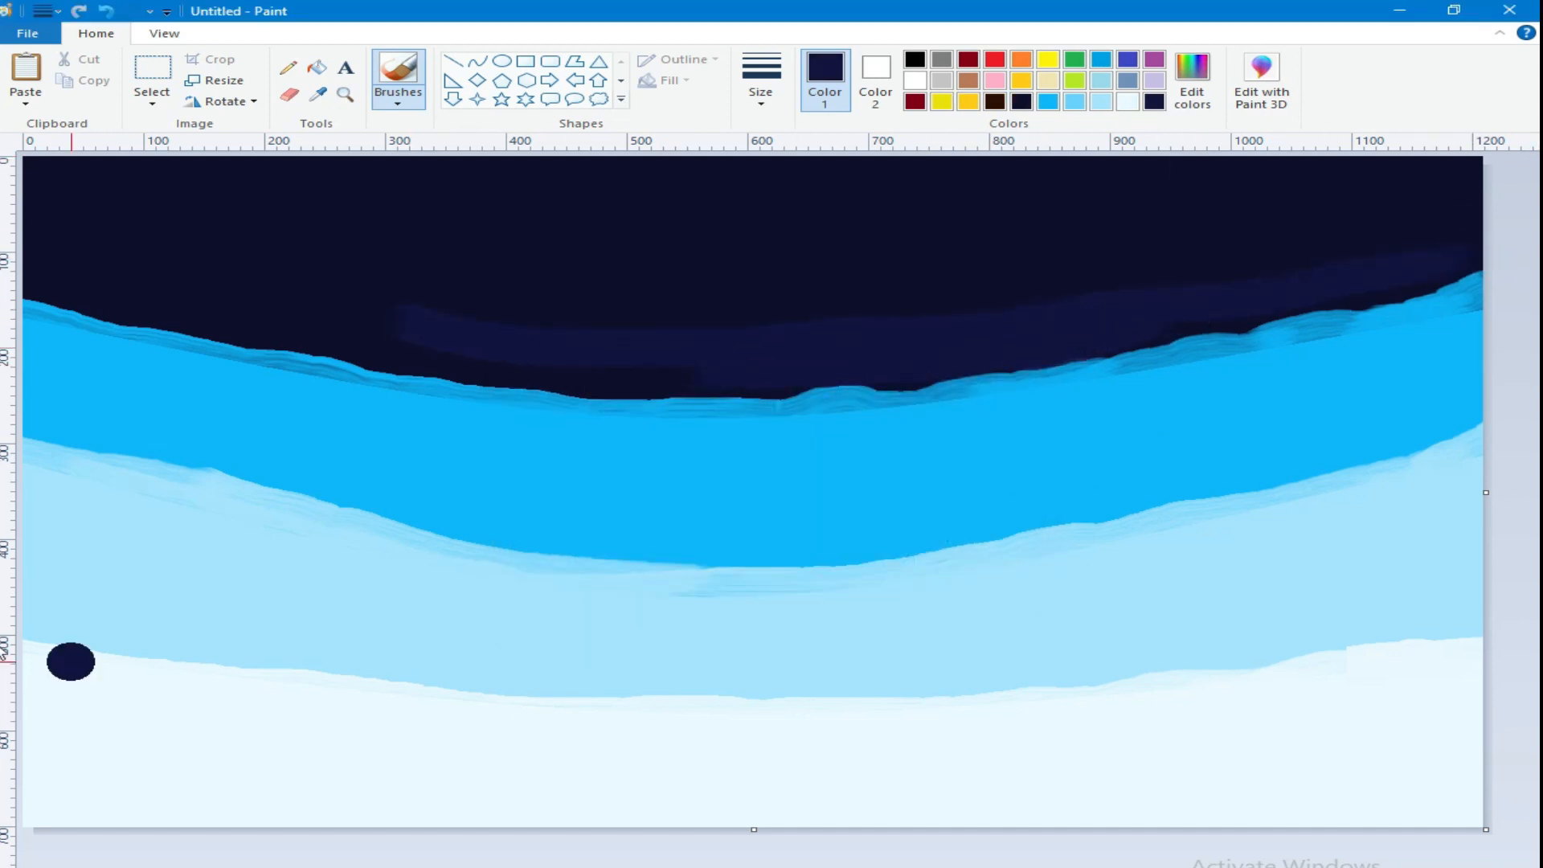
{"action": "mouse_move", "coordinate": [34, 250]}
{"action": "left_mouse_down"}
{"action": "mouse_move", "coordinate": [379, 317]}
{"action": "mouse_move", "coordinate": [4, 262]}
{"action": "mouse_move", "coordinate": [272, 311]}
{"action": "left_mouse_up"}
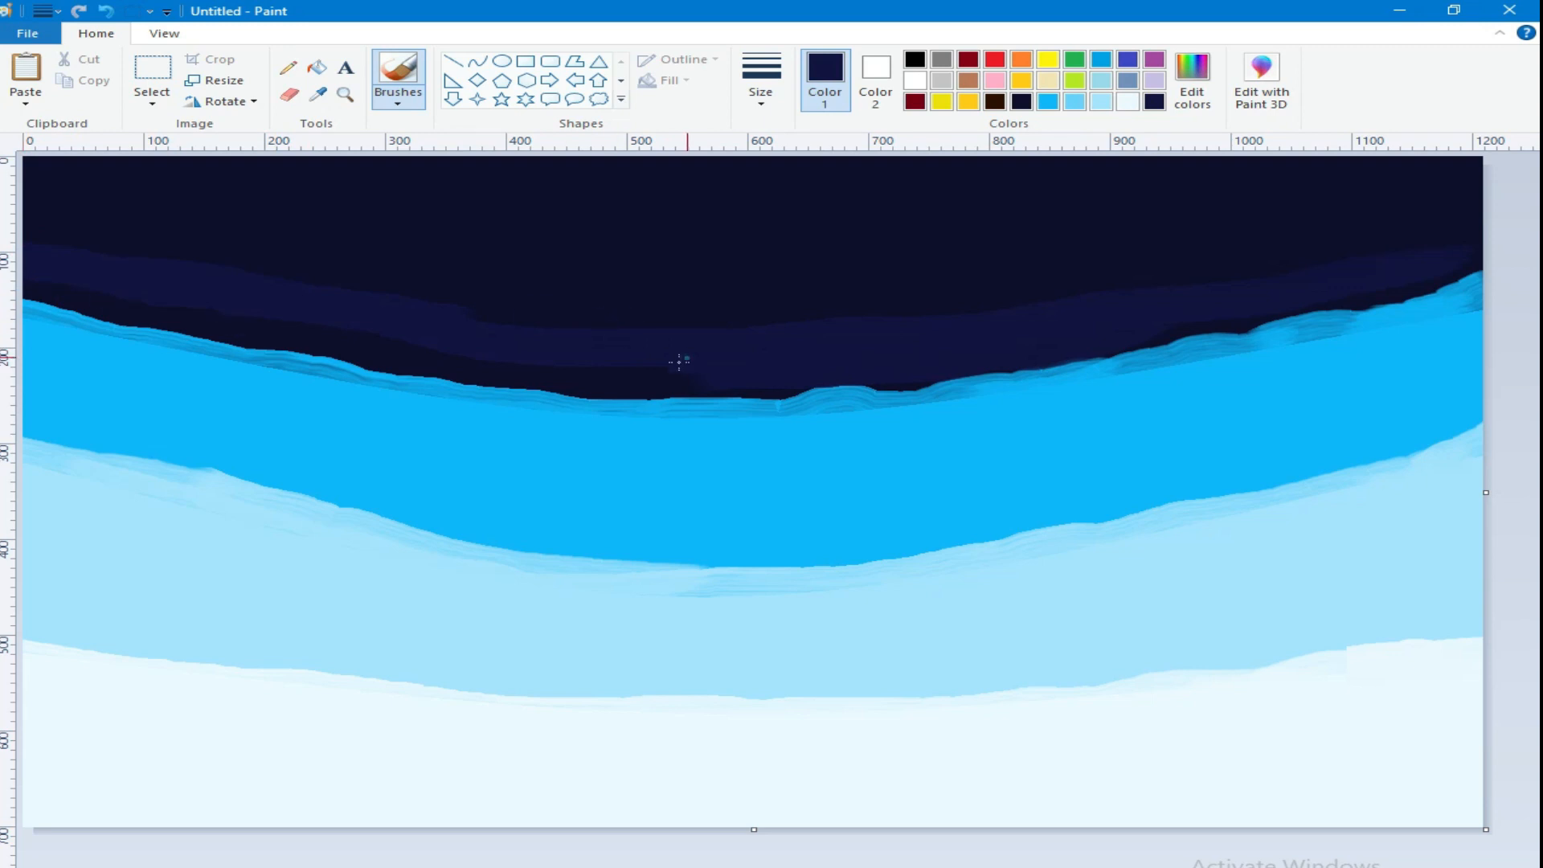
{"action": "mouse_move", "coordinate": [747, 369]}
{"action": "left_mouse_down"}
{"action": "mouse_move", "coordinate": [431, 365]}
{"action": "mouse_move", "coordinate": [201, 319]}
{"action": "left_mouse_up"}
{"action": "left_click_drag", "start_coordinate": [895, 368], "coordinate": [613, 404]}
{"action": "left_click_drag", "start_coordinate": [1467, 283], "coordinate": [1479, 261]}
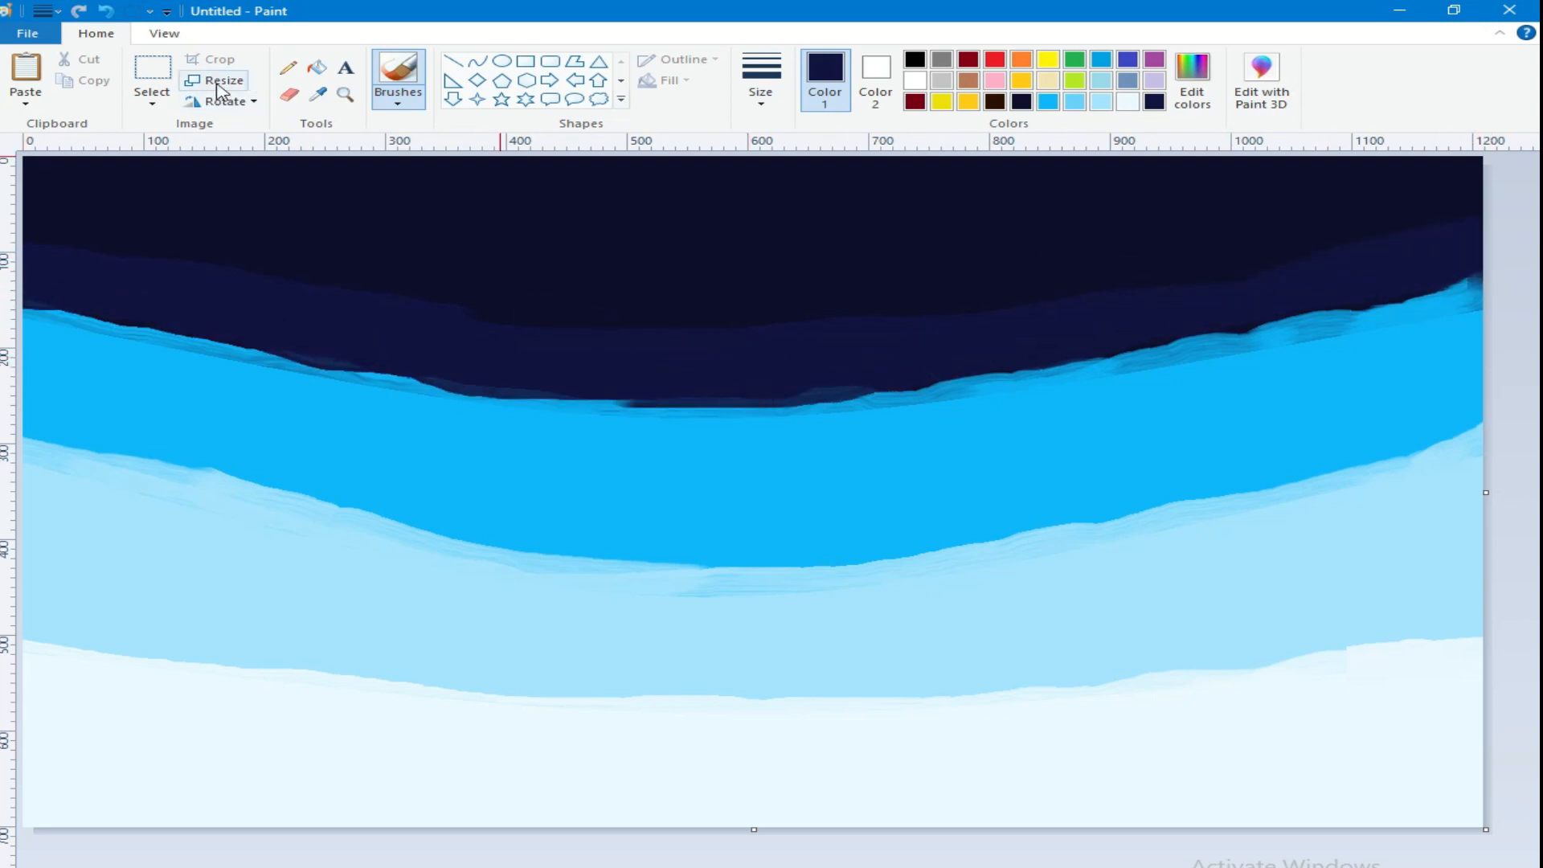
Step: Shrink the picture's height to 4 pixels without changing its width, keeping the original height value on the clipboard
{"action": "left_click", "coordinate": [213, 80]}
{"action": "double_click", "coordinate": [277, 219]}
{"action": "right_click", "coordinate": [276, 216]}
{"action": "left_click", "coordinate": [328, 258]}
{"action": "type", "text": "4"}
{"action": "left_click", "coordinate": [183, 436]}
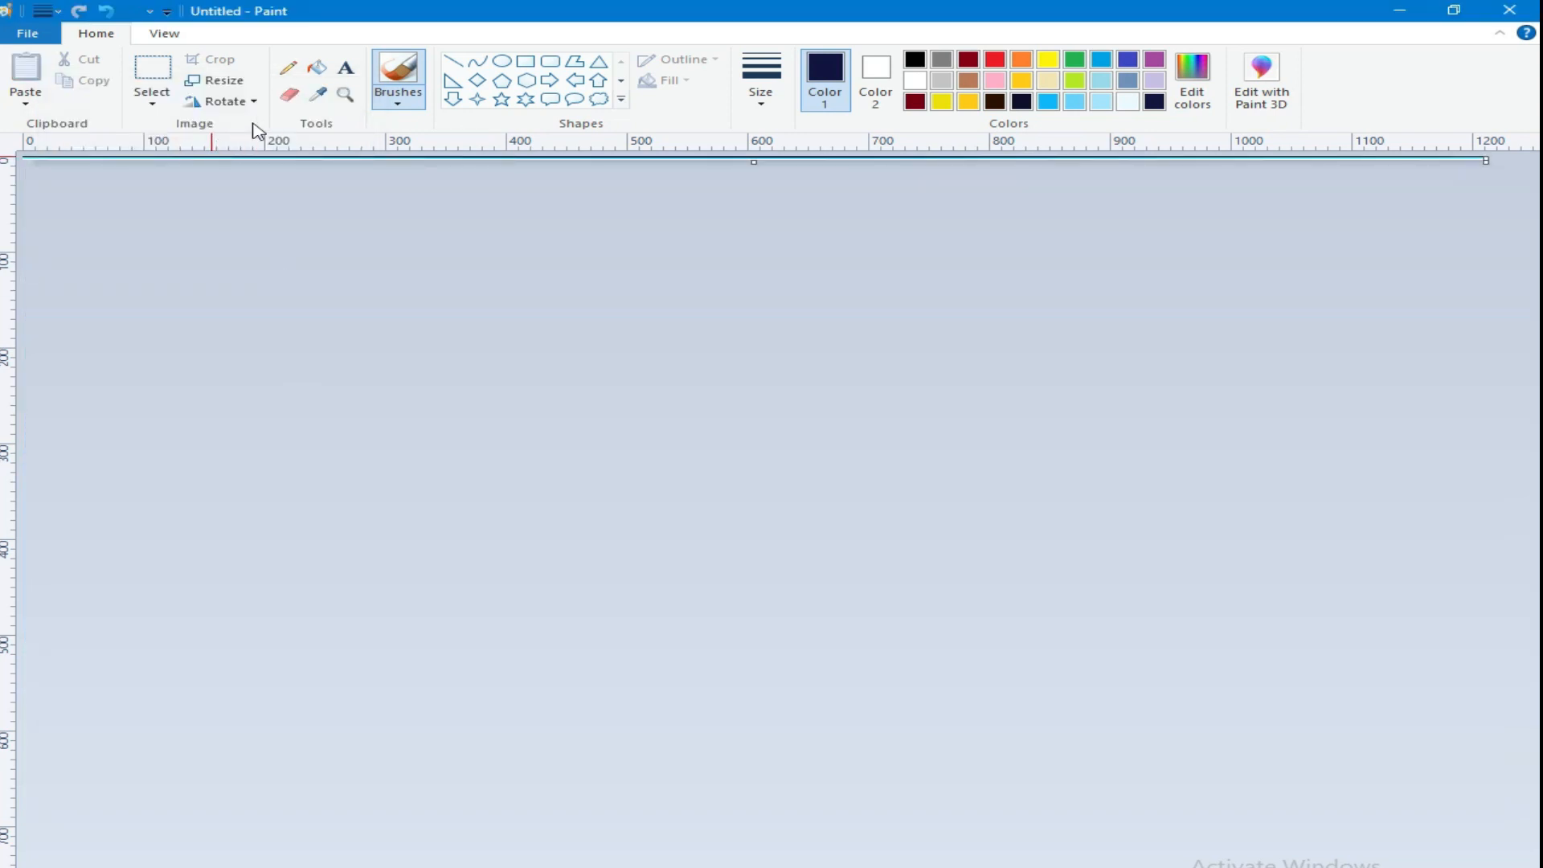
Step: Stretch the picture back to its original height in pixels to blur the color bands into a gradient
{"action": "left_click", "coordinate": [210, 81]}
{"action": "left_click", "coordinate": [258, 149]}
{"action": "double_click", "coordinate": [276, 221]}
{"action": "right_click", "coordinate": [268, 214]}
{"action": "left_click", "coordinate": [306, 304]}
{"action": "left_click", "coordinate": [182, 437]}
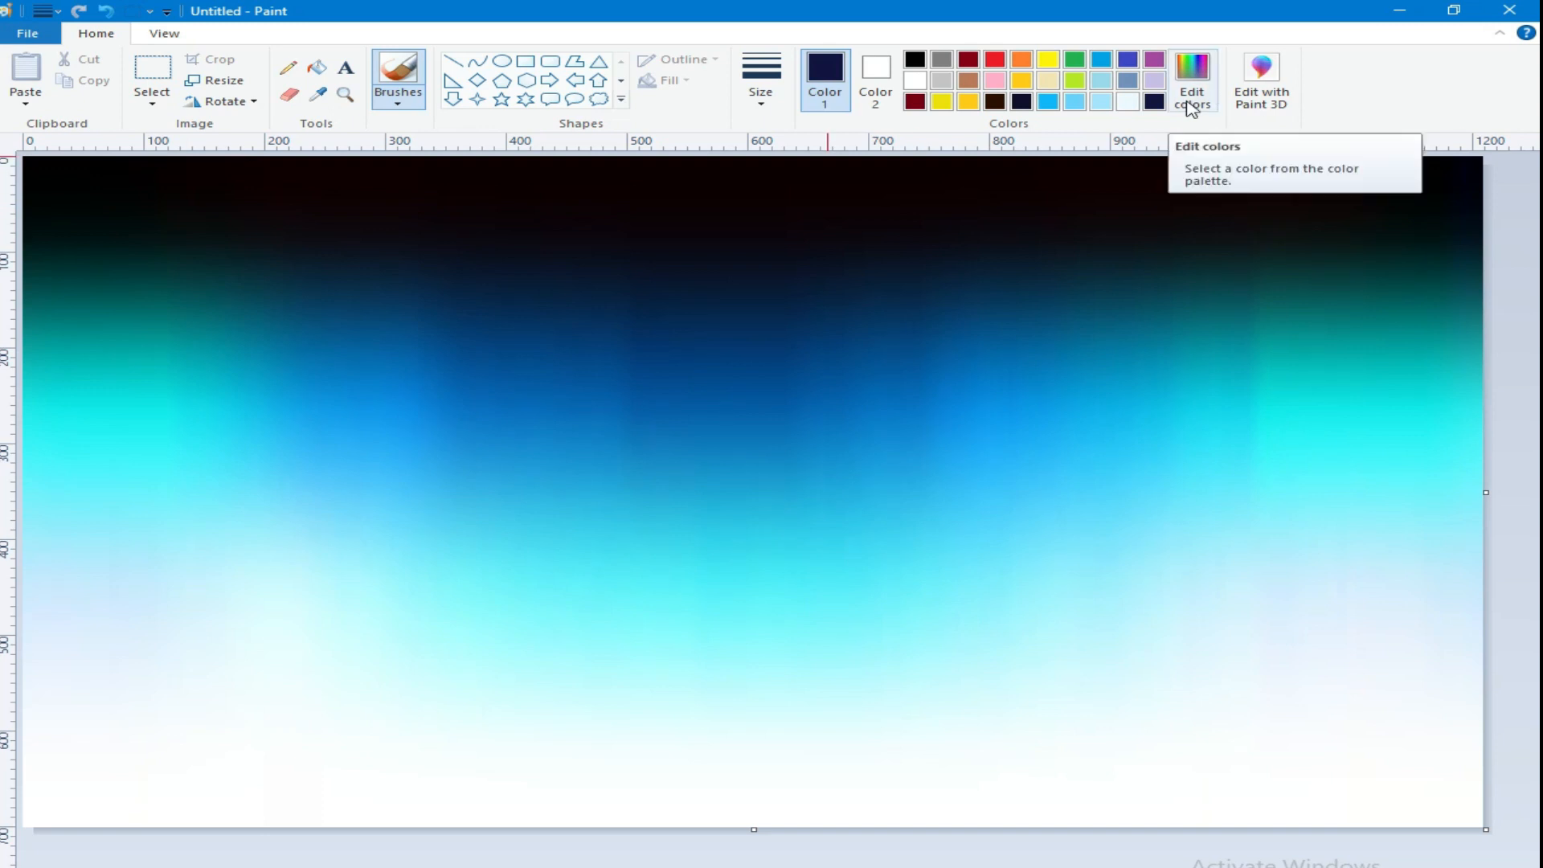
Step: Set both colors to a dark blue of red 0, green 96, blue 136 and draw a rectangle at the canvas's lower left
{"action": "left_click", "coordinate": [1107, 62]}
{"action": "left_click", "coordinate": [1193, 84]}
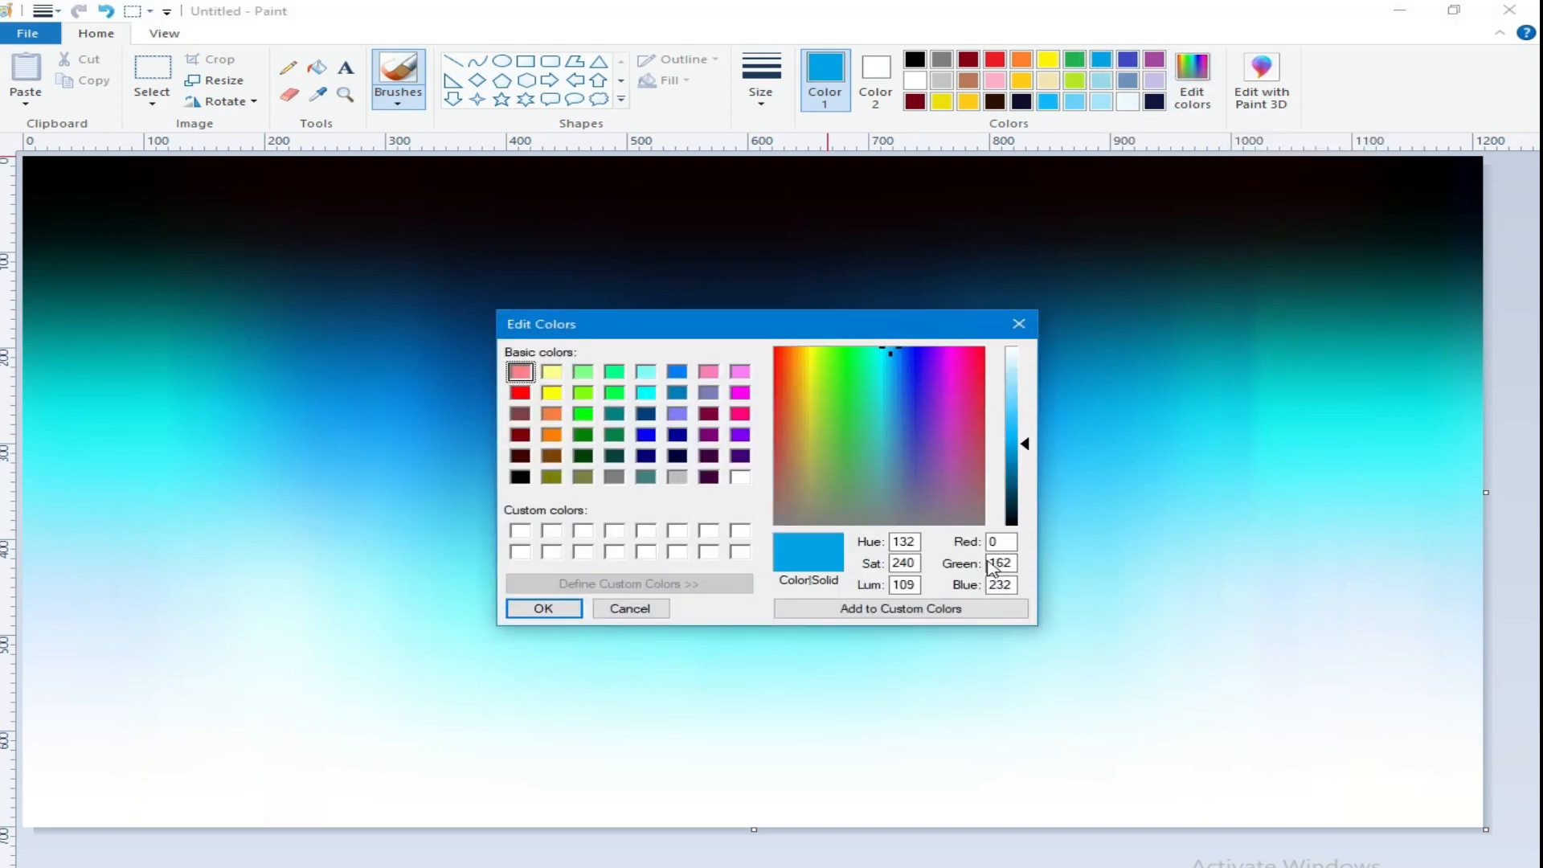
{"action": "left_click", "coordinate": [1017, 488]}
{"action": "left_click", "coordinate": [543, 608]}
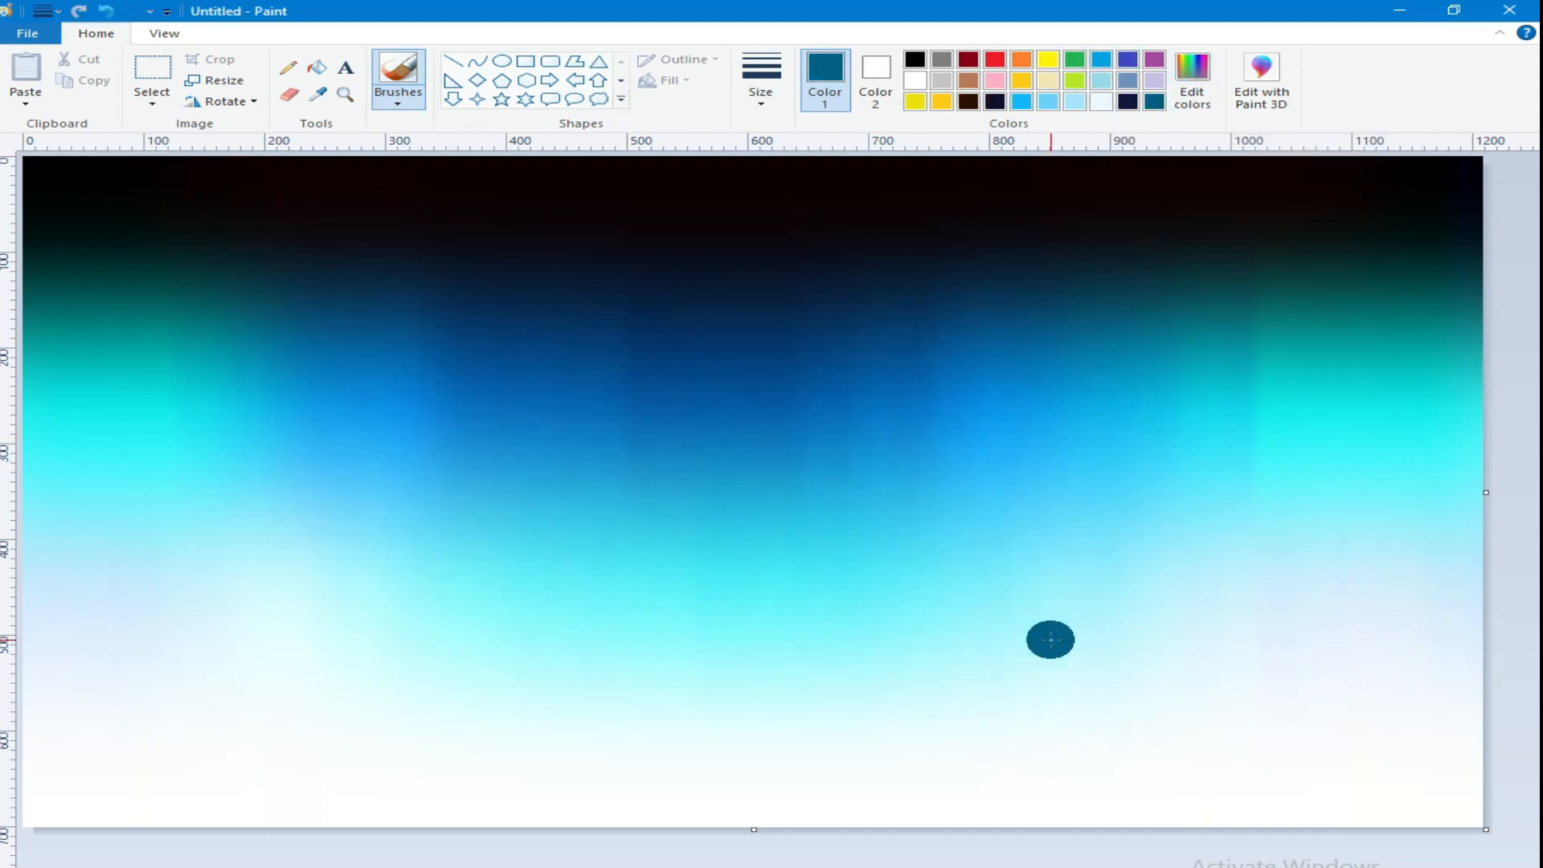
{"action": "left_click", "coordinate": [526, 61]}
{"action": "left_click", "coordinate": [875, 80]}
{"action": "left_click", "coordinate": [1154, 102]}
{"action": "left_click_drag", "start_coordinate": [165, 740], "coordinate": [370, 826]}
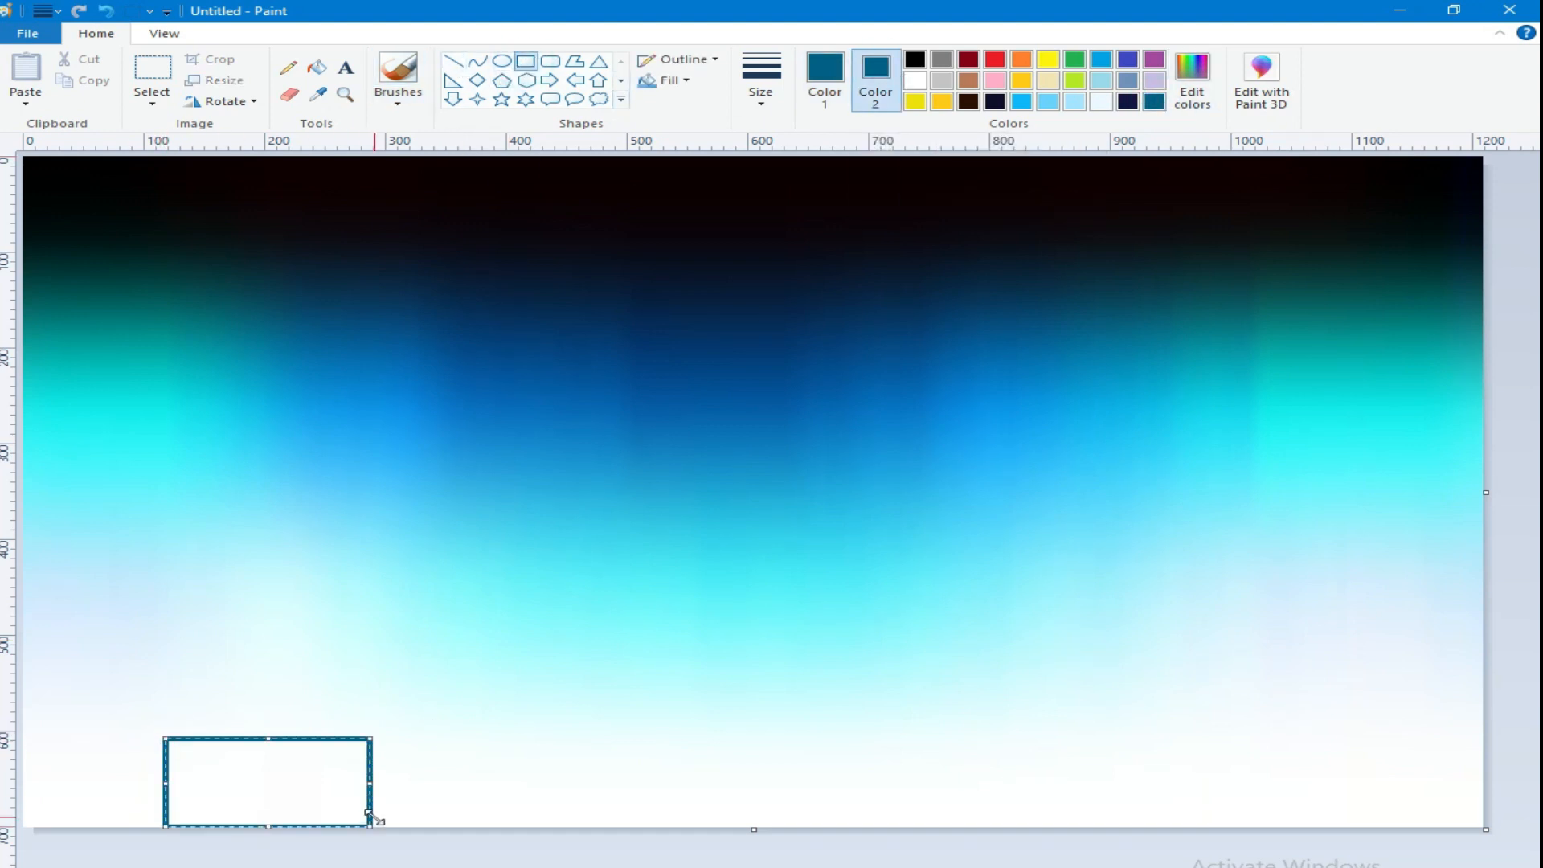
Step: Shrink the rectangle into a low house wall, move it against the canvas's bottom edge, and give it a solid fill
{"action": "left_click_drag", "start_coordinate": [253, 738], "coordinate": [217, 800]}
{"action": "left_click_drag", "start_coordinate": [338, 800], "coordinate": [300, 802]}
{"action": "left_click_drag", "start_coordinate": [214, 772], "coordinate": [197, 810]}
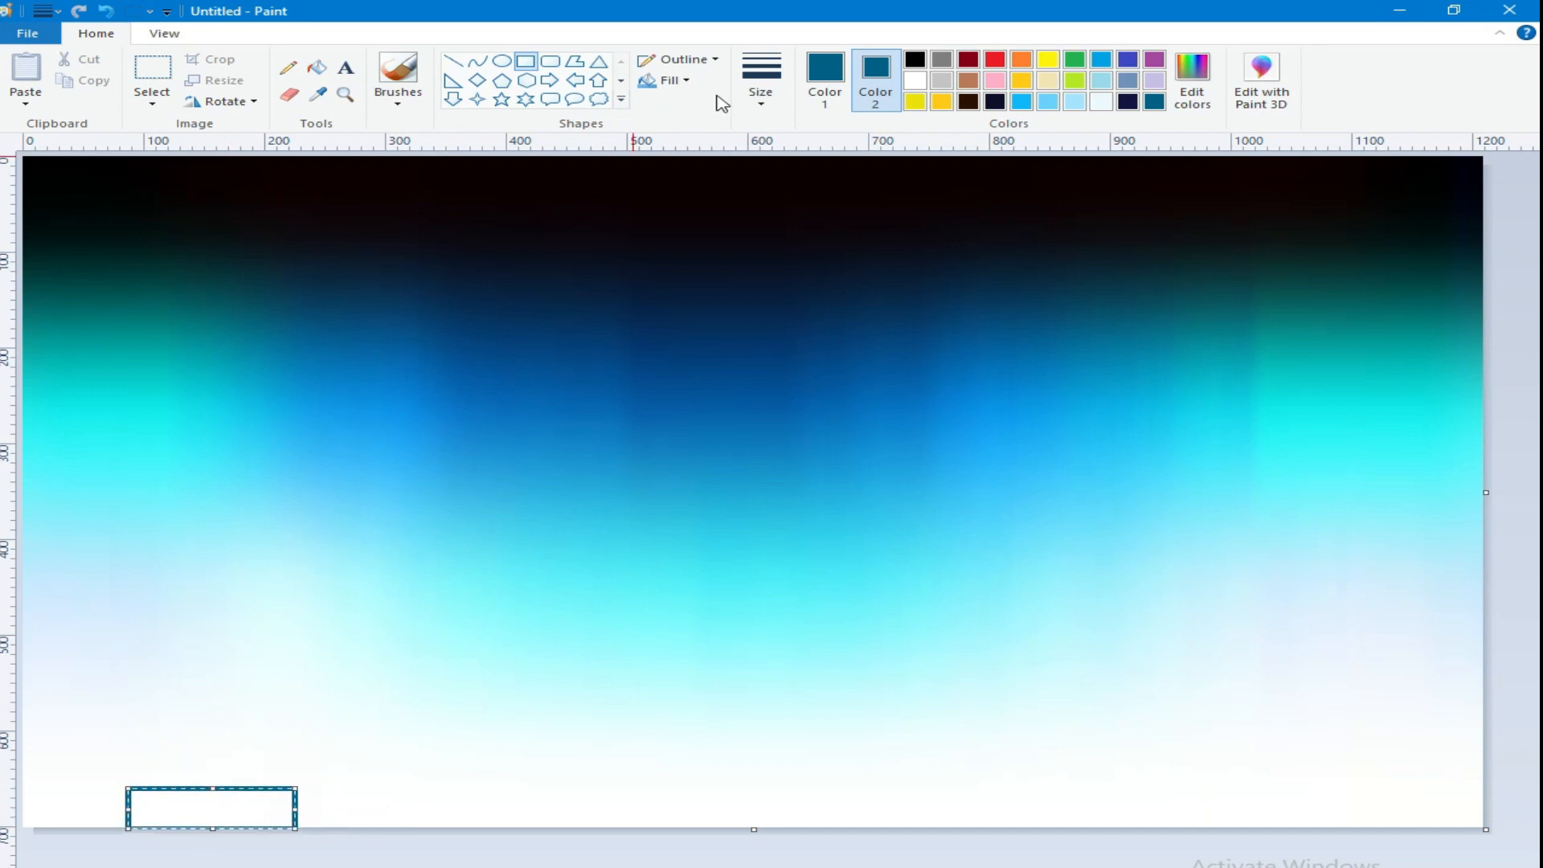
{"action": "left_click", "coordinate": [674, 81]}
{"action": "left_click", "coordinate": [689, 125]}
Step: Draw a dark blue sloping line from the wall's upper left corner up to a gable peak
{"action": "left_click", "coordinate": [455, 62]}
{"action": "left_click_drag", "start_coordinate": [70, 738], "coordinate": [123, 784]}
{"action": "left_click_drag", "start_coordinate": [70, 738], "coordinate": [62, 752]}
{"action": "left_click", "coordinate": [368, 817]}
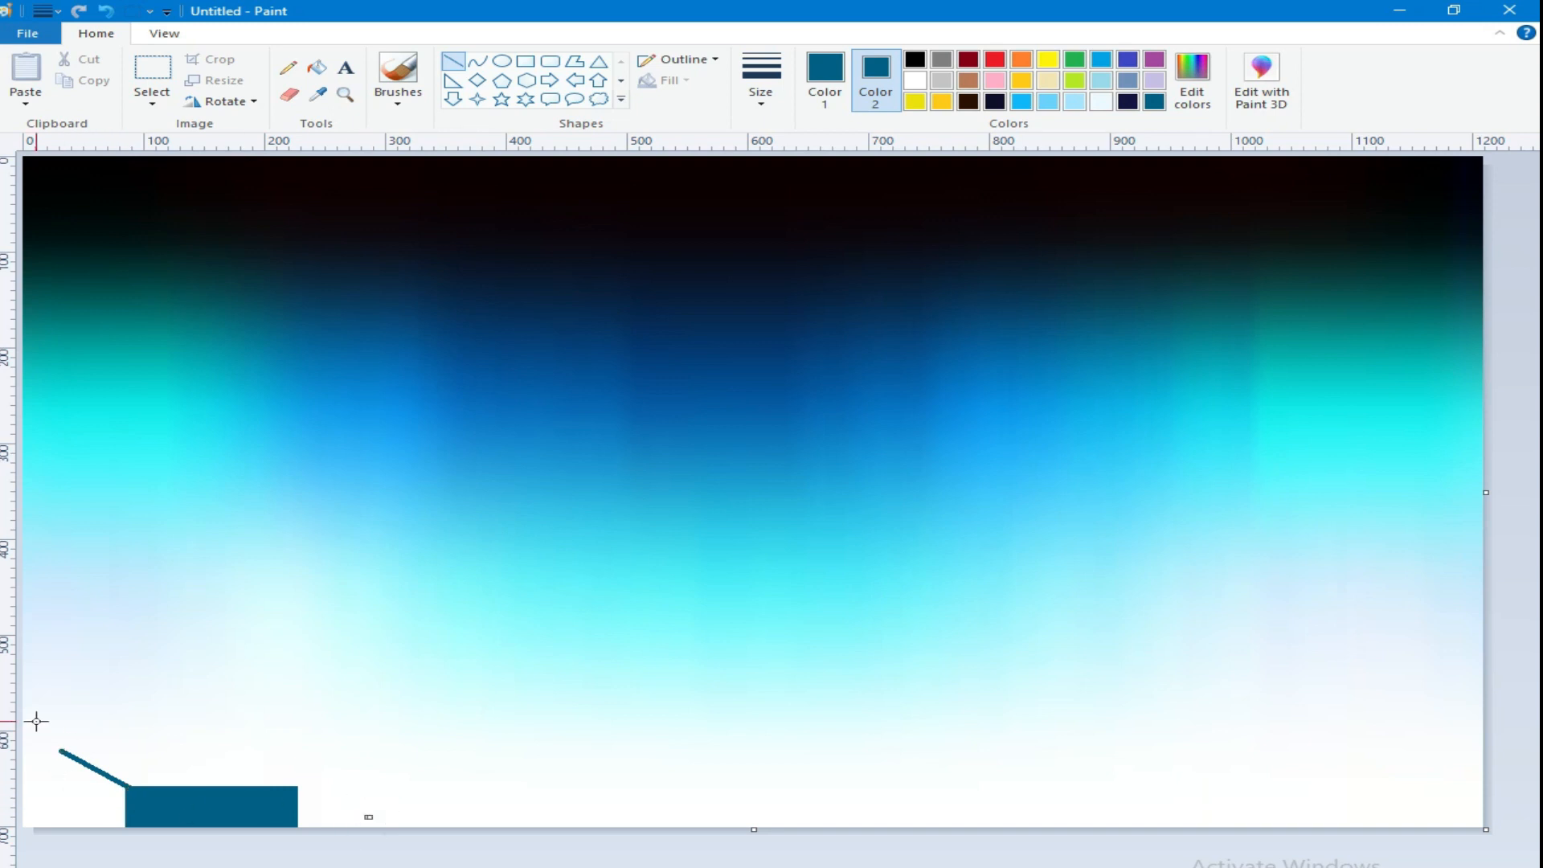
Step: Mix a near-black color and draw the other gable slope from the peak down to the canvas's left edge
{"action": "left_click", "coordinate": [826, 79]}
{"action": "left_click", "coordinate": [1192, 81]}
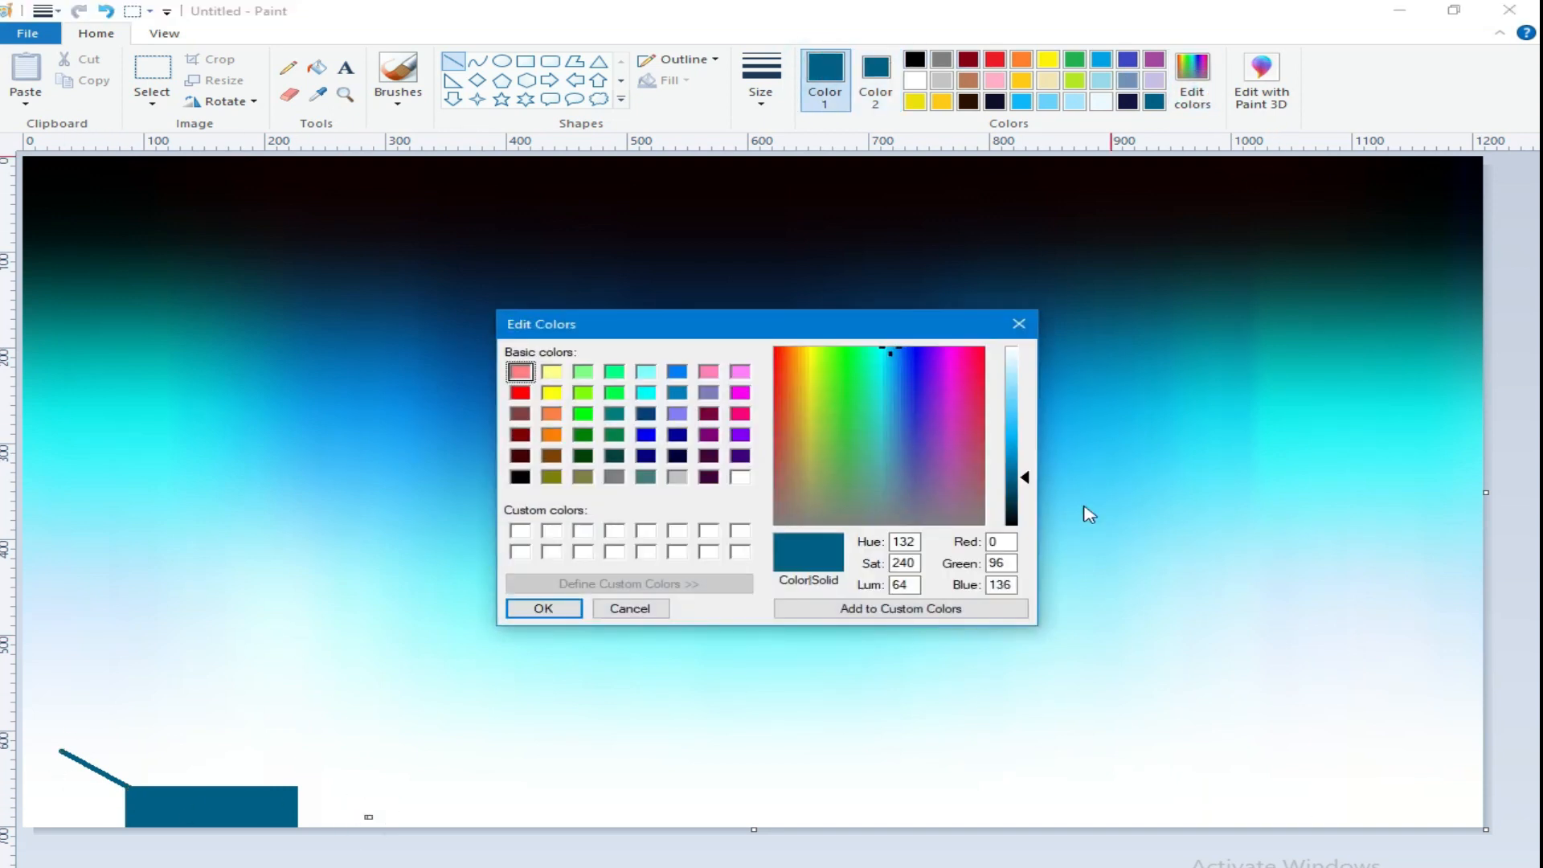
{"action": "left_click", "coordinate": [1016, 519]}
{"action": "left_click", "coordinate": [543, 610]}
{"action": "left_click_drag", "start_coordinate": [62, 751], "coordinate": [24, 772]}
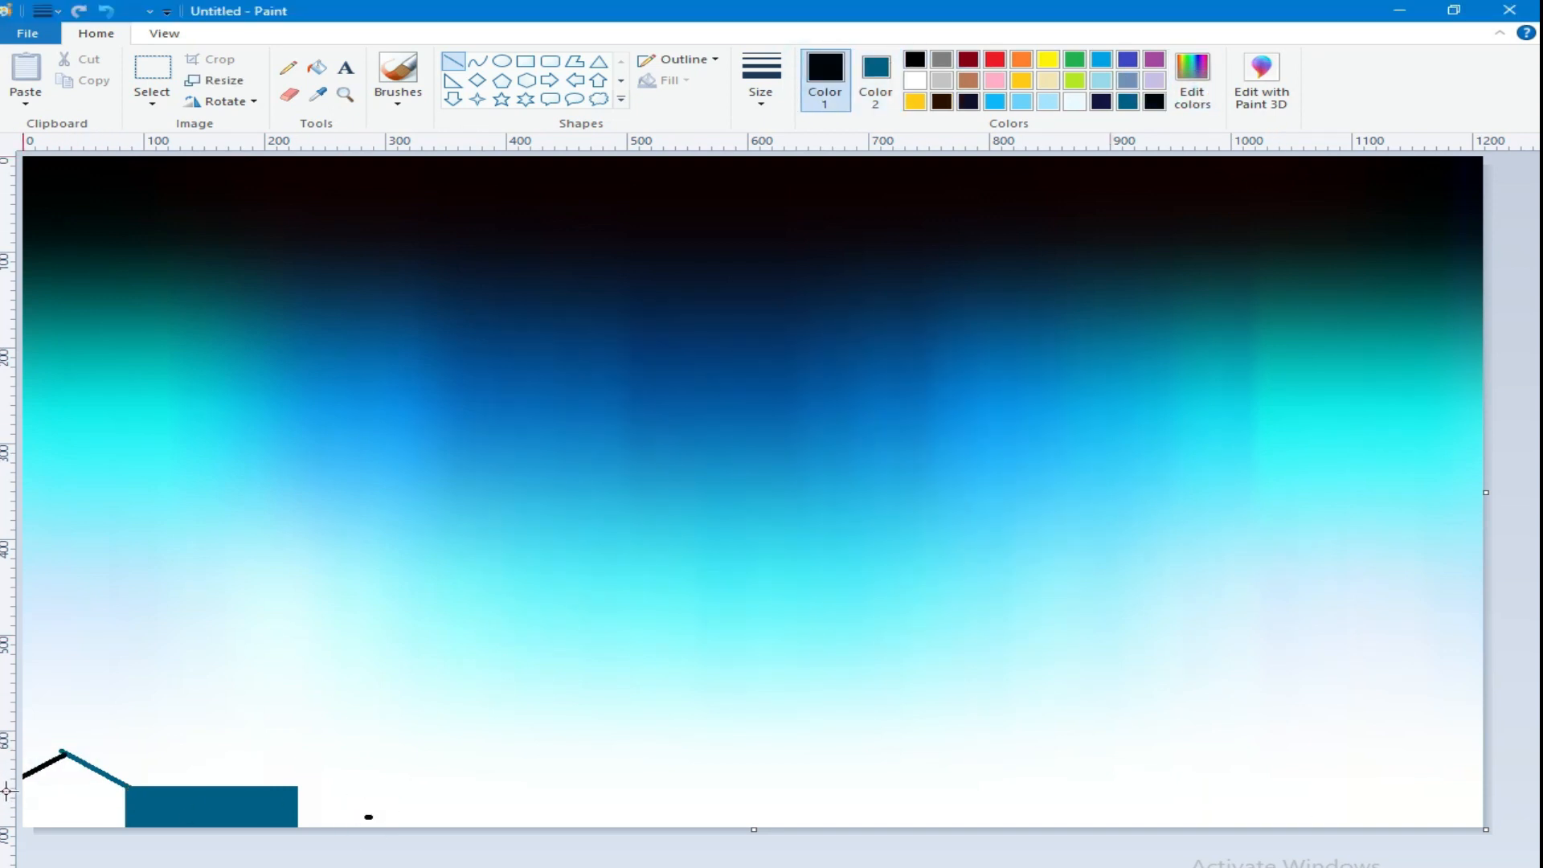
{"action": "left_click", "coordinate": [137, 860]}
Step: Paint the area beneath the gable slopes near-black with the brush
{"action": "left_click", "coordinate": [391, 98]}
{"action": "left_click", "coordinate": [394, 134]}
{"action": "left_click", "coordinate": [761, 93]}
{"action": "left_click", "coordinate": [786, 247]}
{"action": "mouse_move", "coordinate": [89, 811]}
{"action": "left_mouse_down"}
{"action": "mouse_move", "coordinate": [24, 819]}
{"action": "mouse_move", "coordinate": [55, 815]}
{"action": "left_mouse_up"}
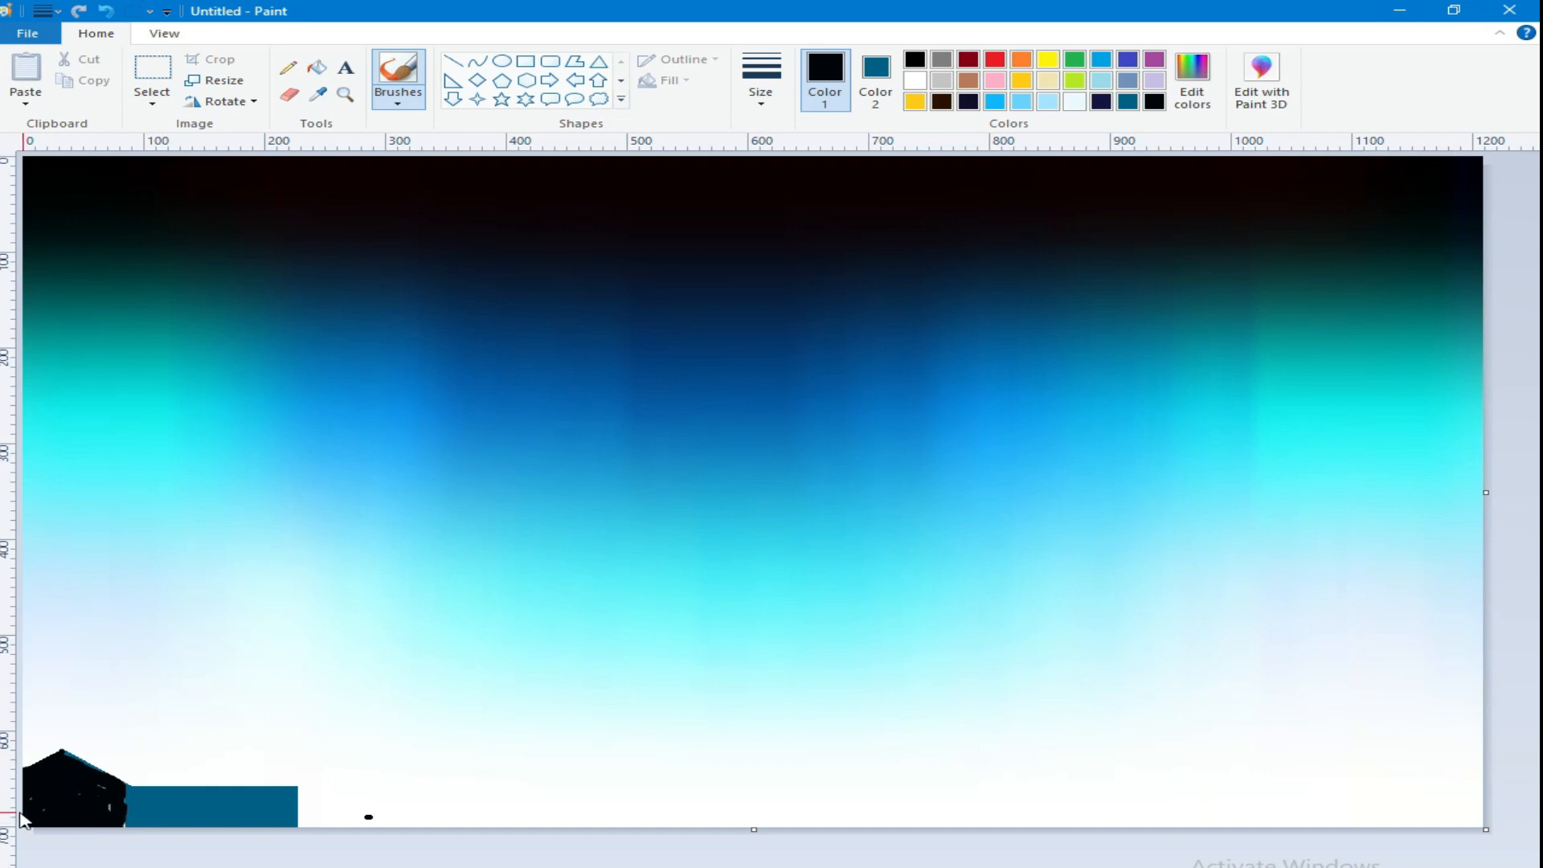
Step: Outline the house roof with near-black lines for the ridge, the gable overhang, the right slope and the lower edge
{"action": "left_click", "coordinate": [452, 61]}
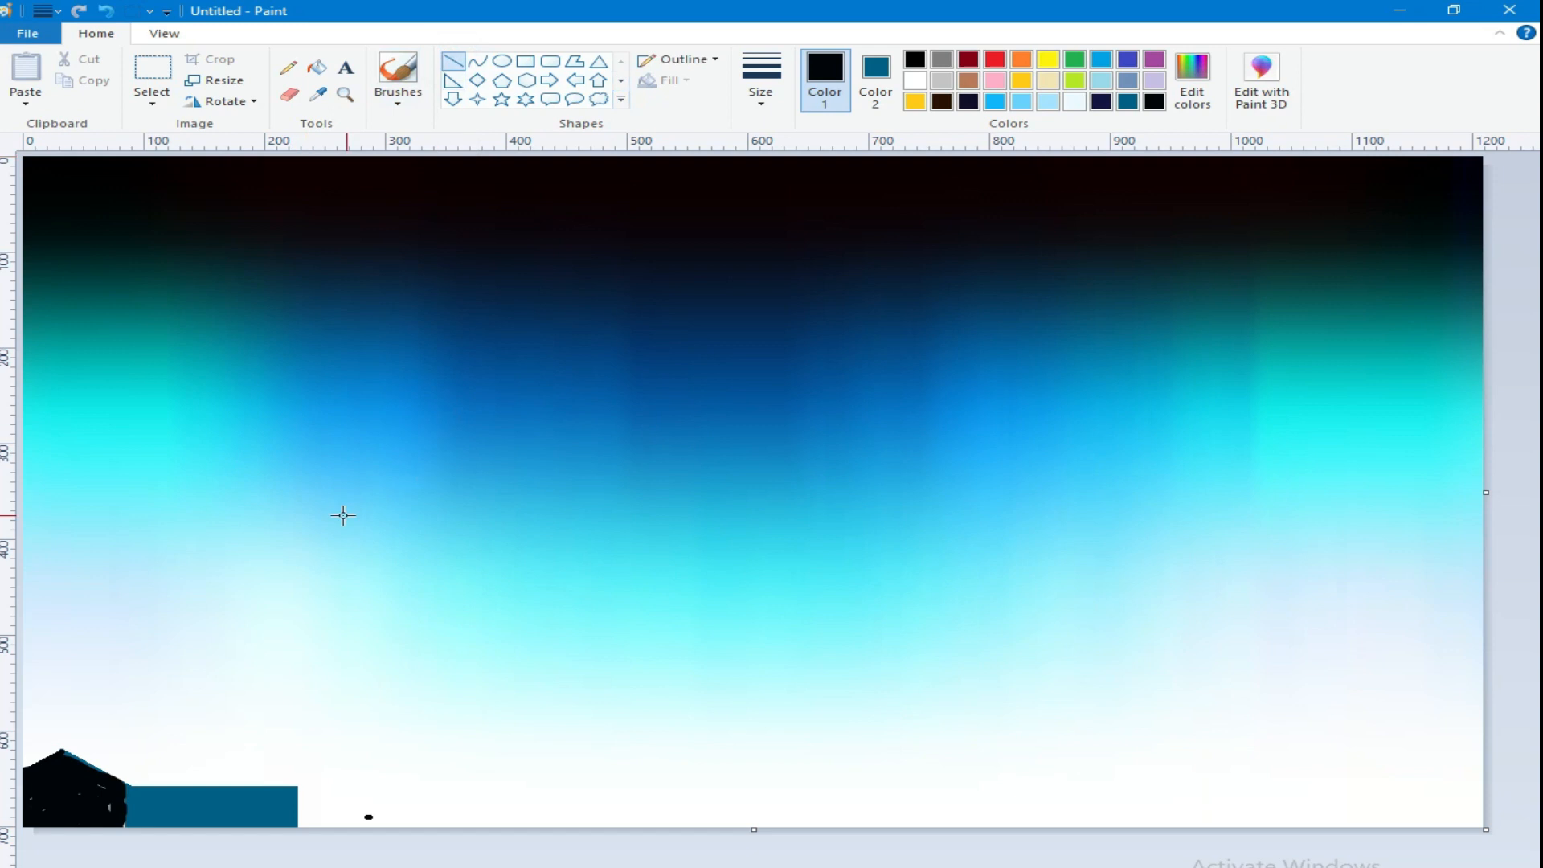
{"action": "mouse_move", "coordinate": [61, 752]}
{"action": "left_mouse_down"}
{"action": "mouse_move", "coordinate": [269, 745]}
{"action": "mouse_move", "coordinate": [255, 746]}
{"action": "left_mouse_up"}
{"action": "left_click_drag", "start_coordinate": [142, 747], "coordinate": [151, 728]}
{"action": "left_click_drag", "start_coordinate": [50, 726], "coordinate": [127, 781]}
{"action": "left_click_drag", "start_coordinate": [50, 726], "coordinate": [23, 747]}
{"action": "left_click_drag", "start_coordinate": [252, 723], "coordinate": [315, 788]}
{"action": "left_click_drag", "start_coordinate": [315, 788], "coordinate": [127, 784]}
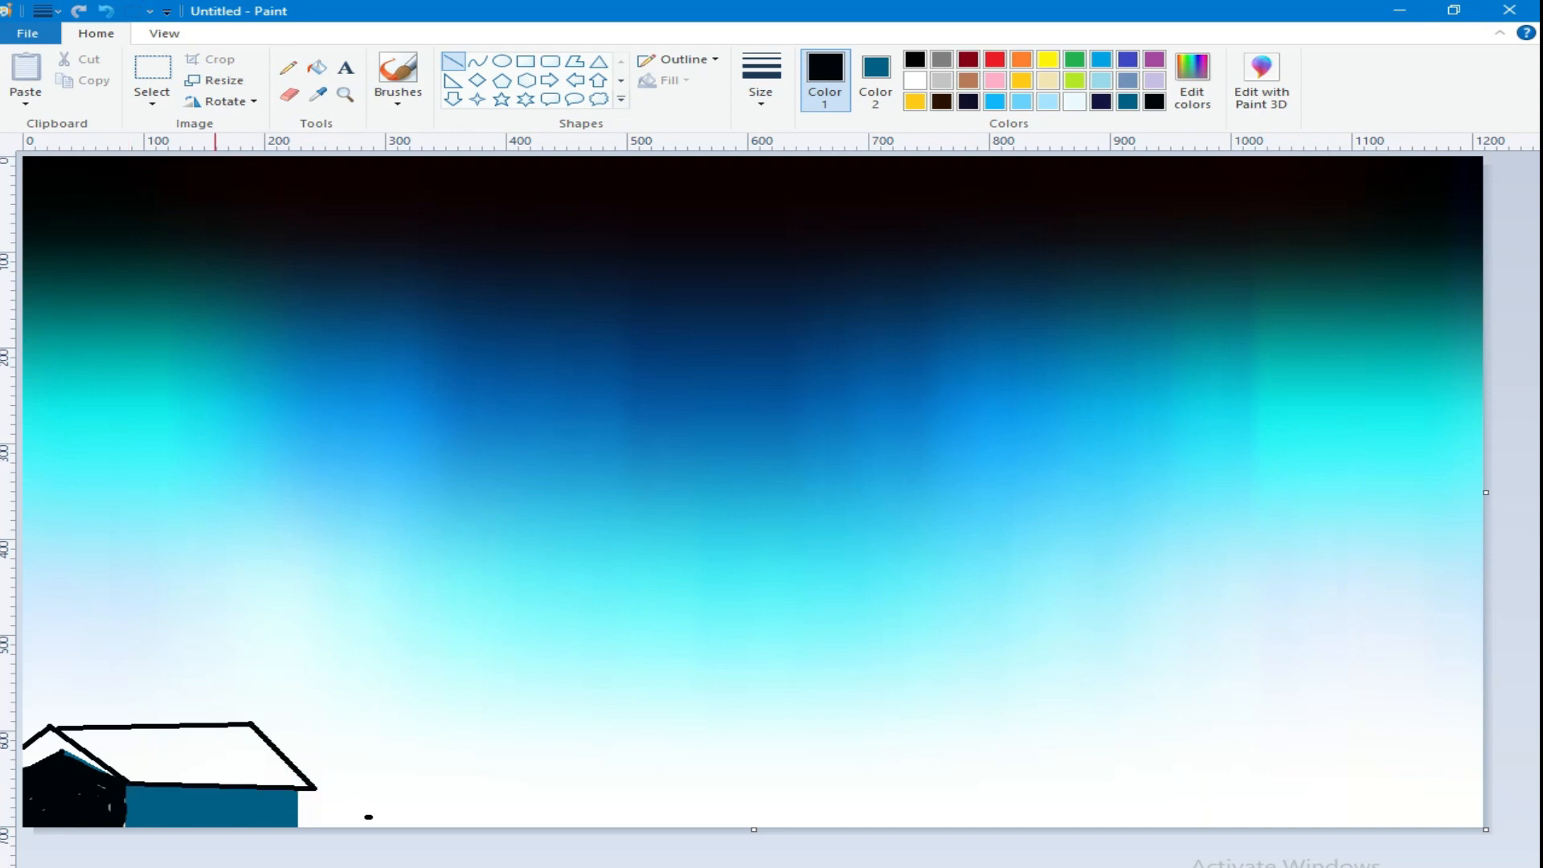
Step: Brush the gap between the gable and its roof overhang near-black
{"action": "left_click", "coordinate": [394, 106]}
{"action": "left_click", "coordinate": [393, 135]}
{"action": "left_click_drag", "start_coordinate": [36, 754], "coordinate": [66, 756]}
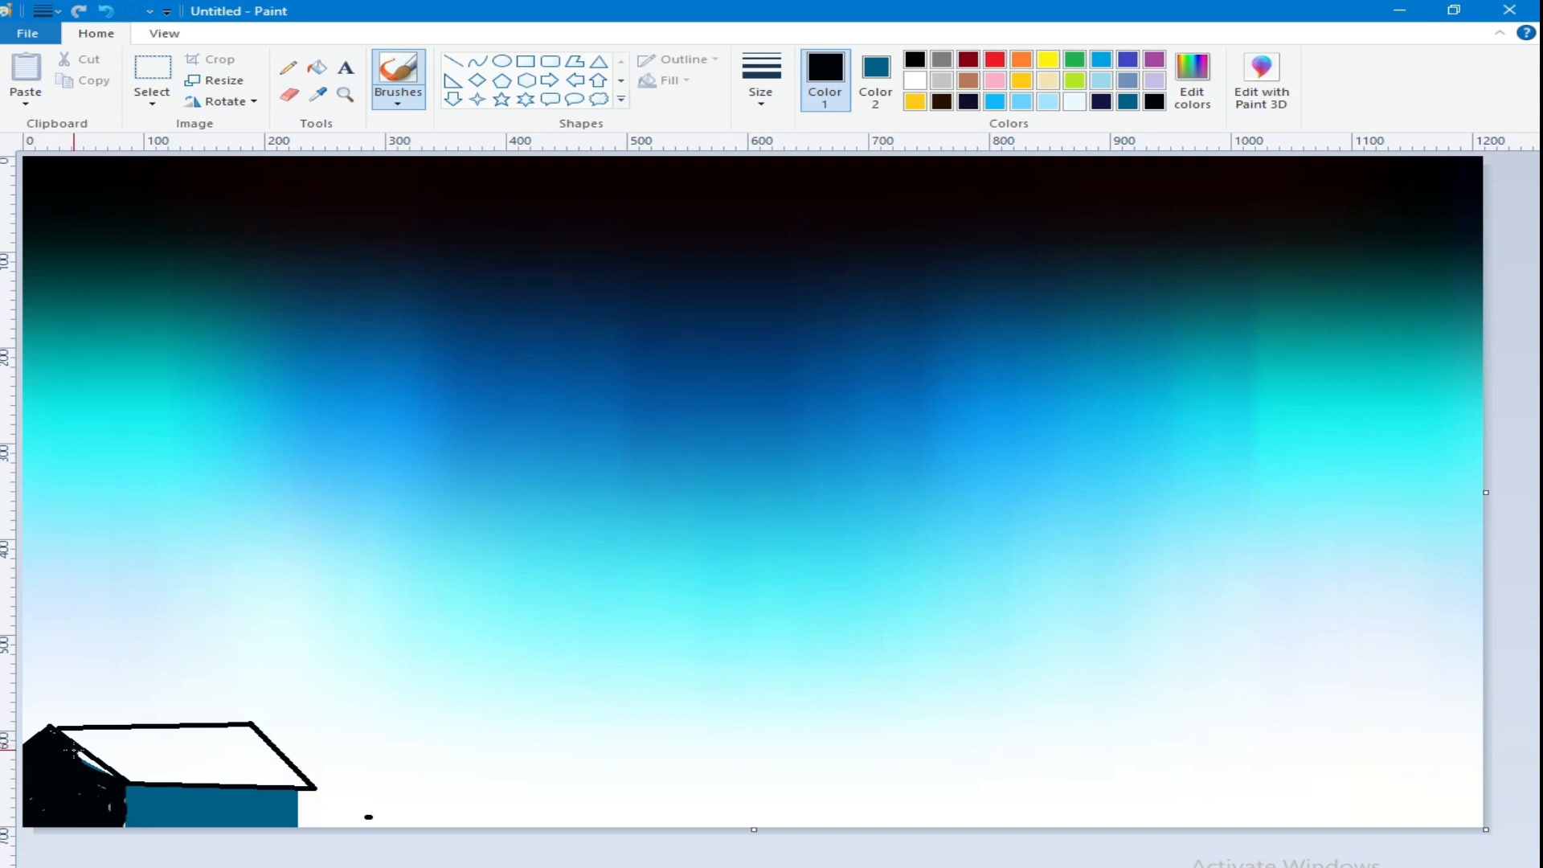
Step: Add a slanted line inside the roof outline and paint the whole roof near-black with the brush
{"action": "left_click", "coordinate": [453, 61]}
{"action": "left_click_drag", "start_coordinate": [74, 728], "coordinate": [147, 776]}
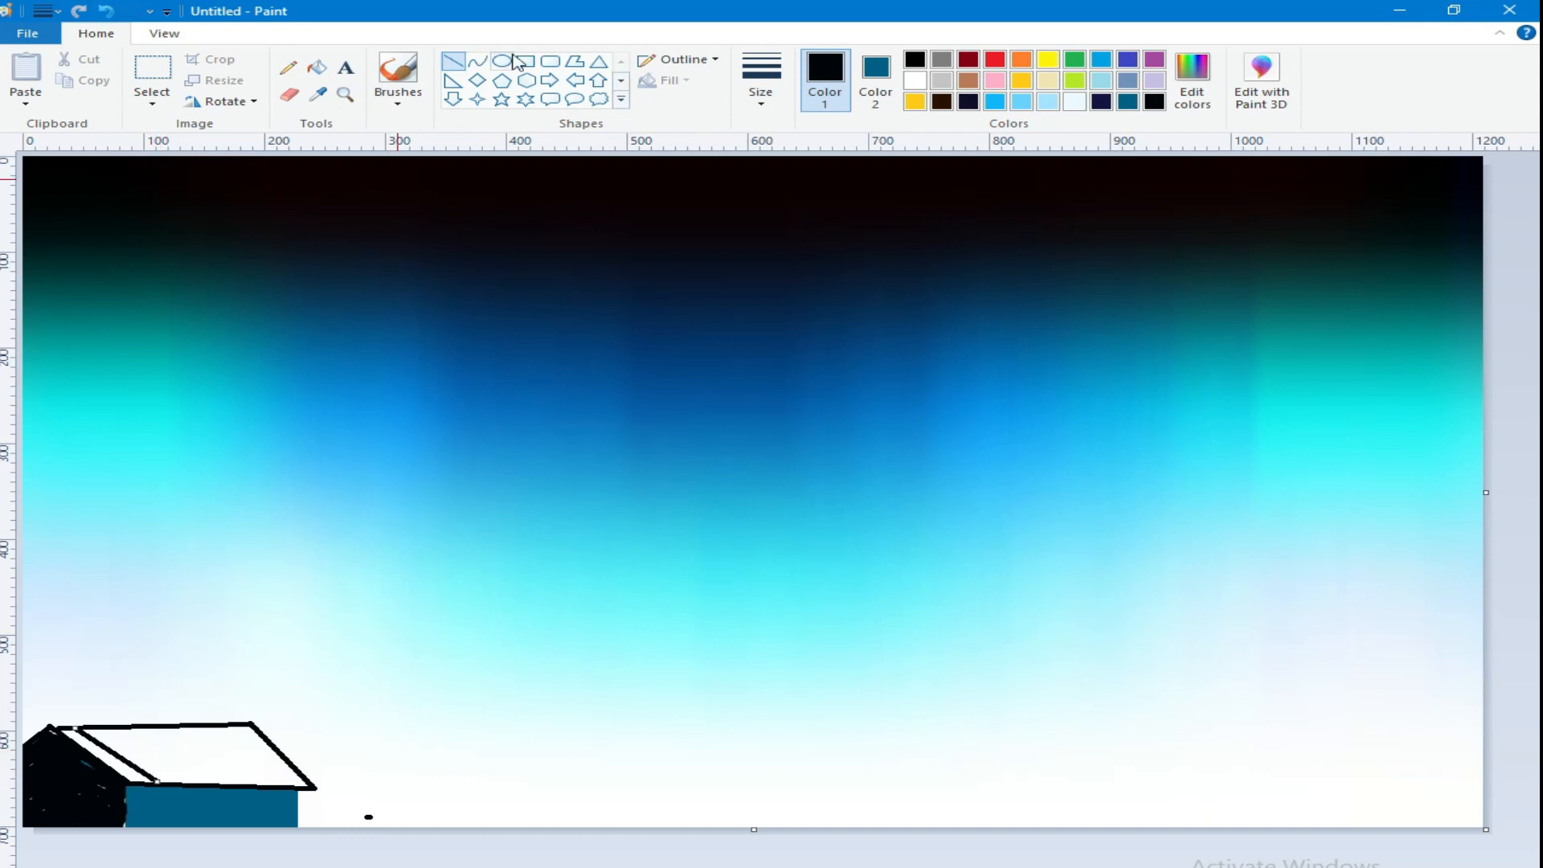
{"action": "left_click", "coordinate": [397, 103]}
{"action": "left_click", "coordinate": [393, 135]}
{"action": "left_click", "coordinate": [761, 89]}
{"action": "left_click", "coordinate": [772, 250]}
{"action": "mouse_move", "coordinate": [119, 762]}
{"action": "left_mouse_down"}
{"action": "mouse_move", "coordinate": [164, 764]}
{"action": "mouse_move", "coordinate": [100, 735]}
{"action": "mouse_move", "coordinate": [162, 730]}
{"action": "left_mouse_up"}
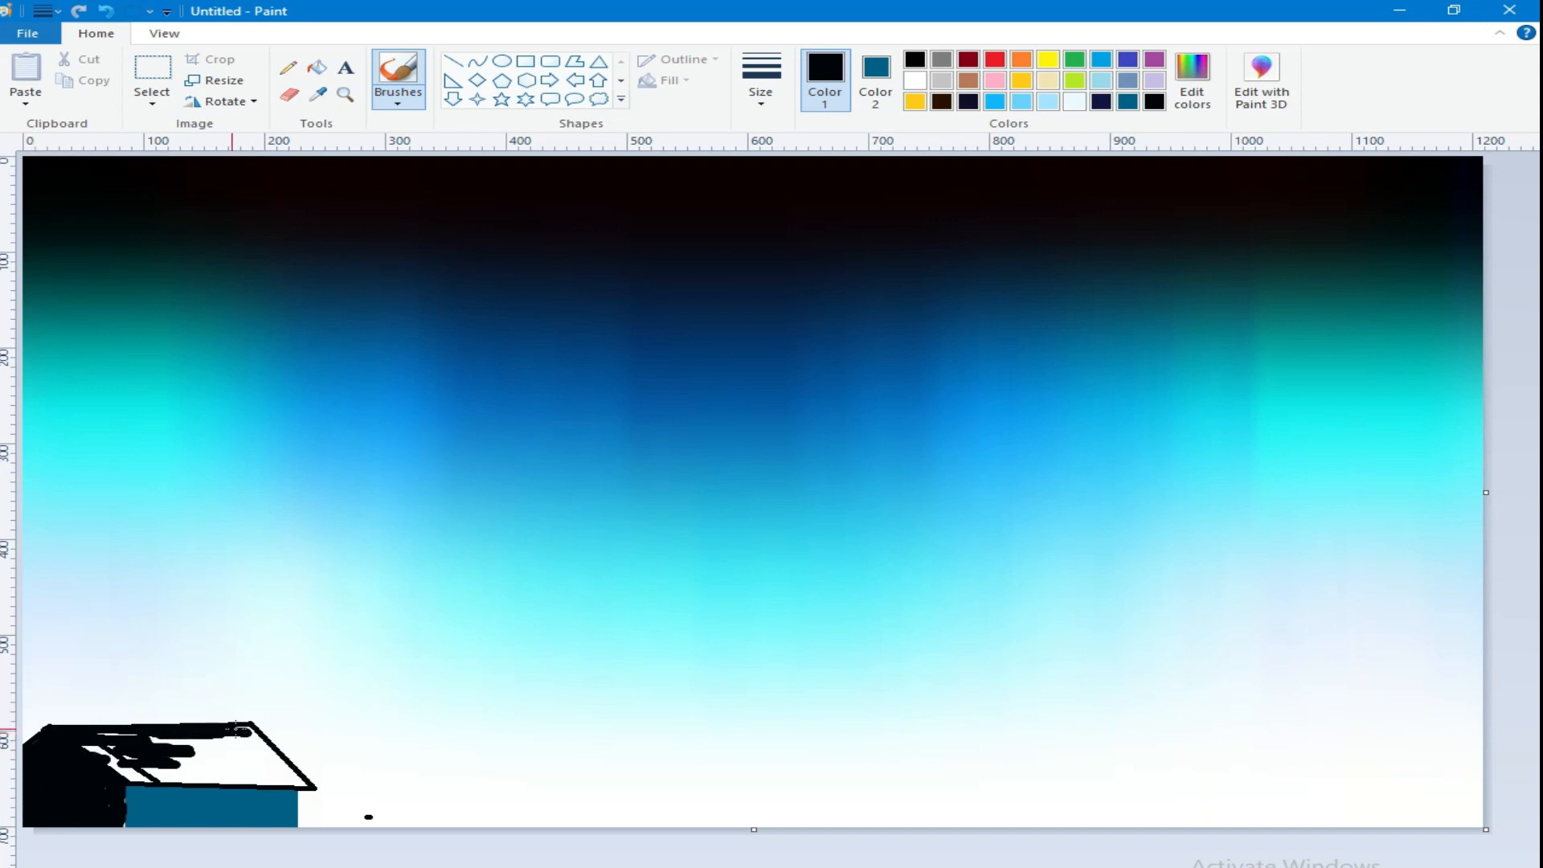
{"action": "mouse_move", "coordinate": [305, 782]}
{"action": "left_mouse_down"}
{"action": "mouse_move", "coordinate": [80, 756]}
{"action": "mouse_move", "coordinate": [136, 755]}
{"action": "mouse_move", "coordinate": [110, 734]}
{"action": "mouse_move", "coordinate": [123, 757]}
{"action": "mouse_move", "coordinate": [224, 736]}
{"action": "mouse_move", "coordinate": [289, 776]}
{"action": "mouse_move", "coordinate": [241, 770]}
{"action": "left_mouse_up"}
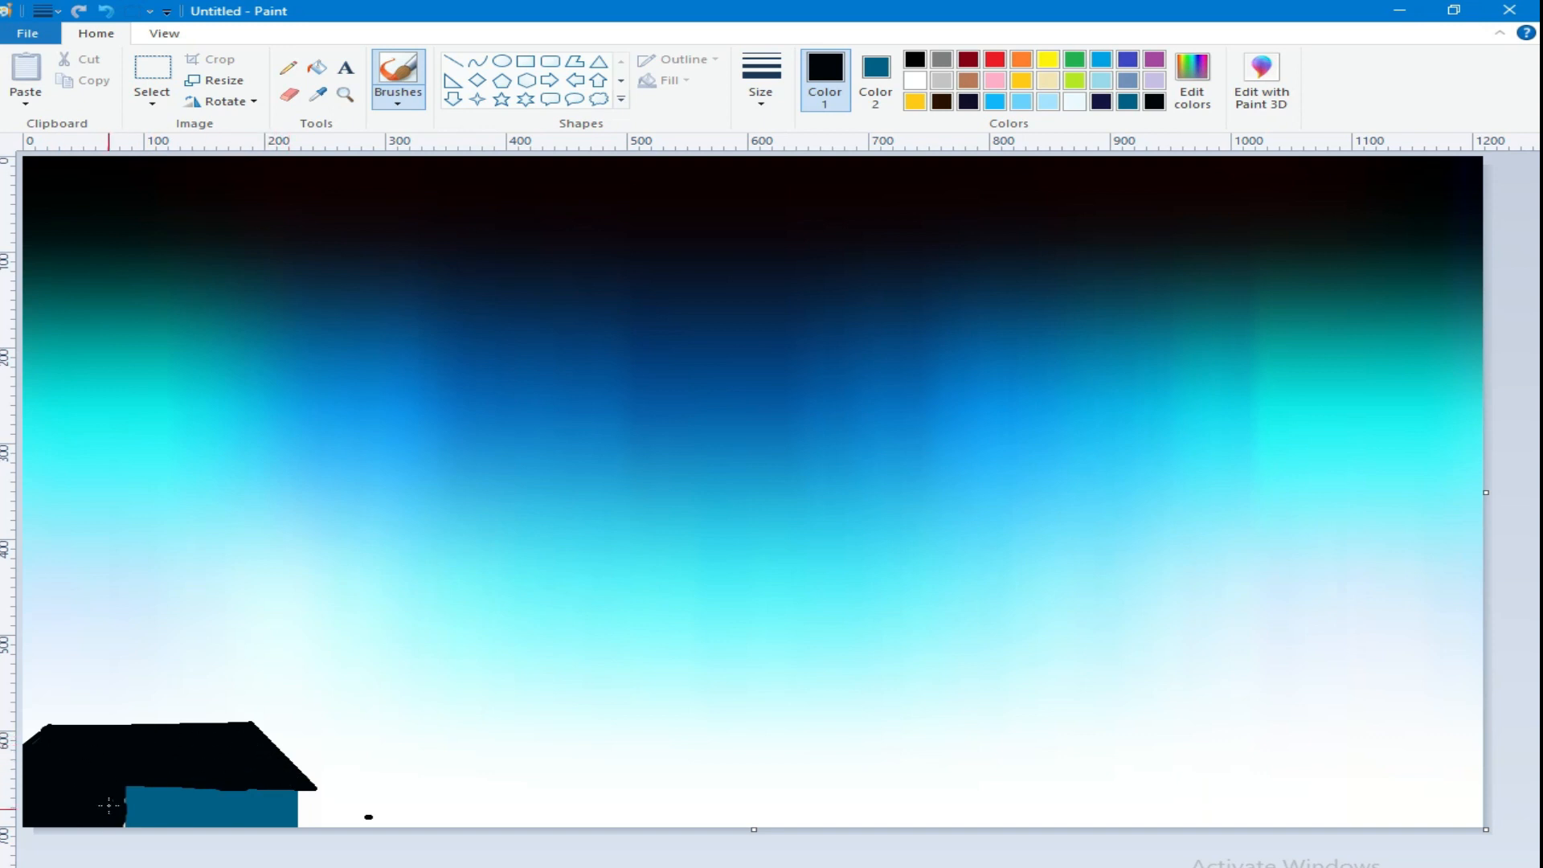
Step: Sample a dark blue and mix a much darker shade of it for the roof details
{"action": "left_click", "coordinate": [318, 94]}
{"action": "left_click", "coordinate": [828, 336]}
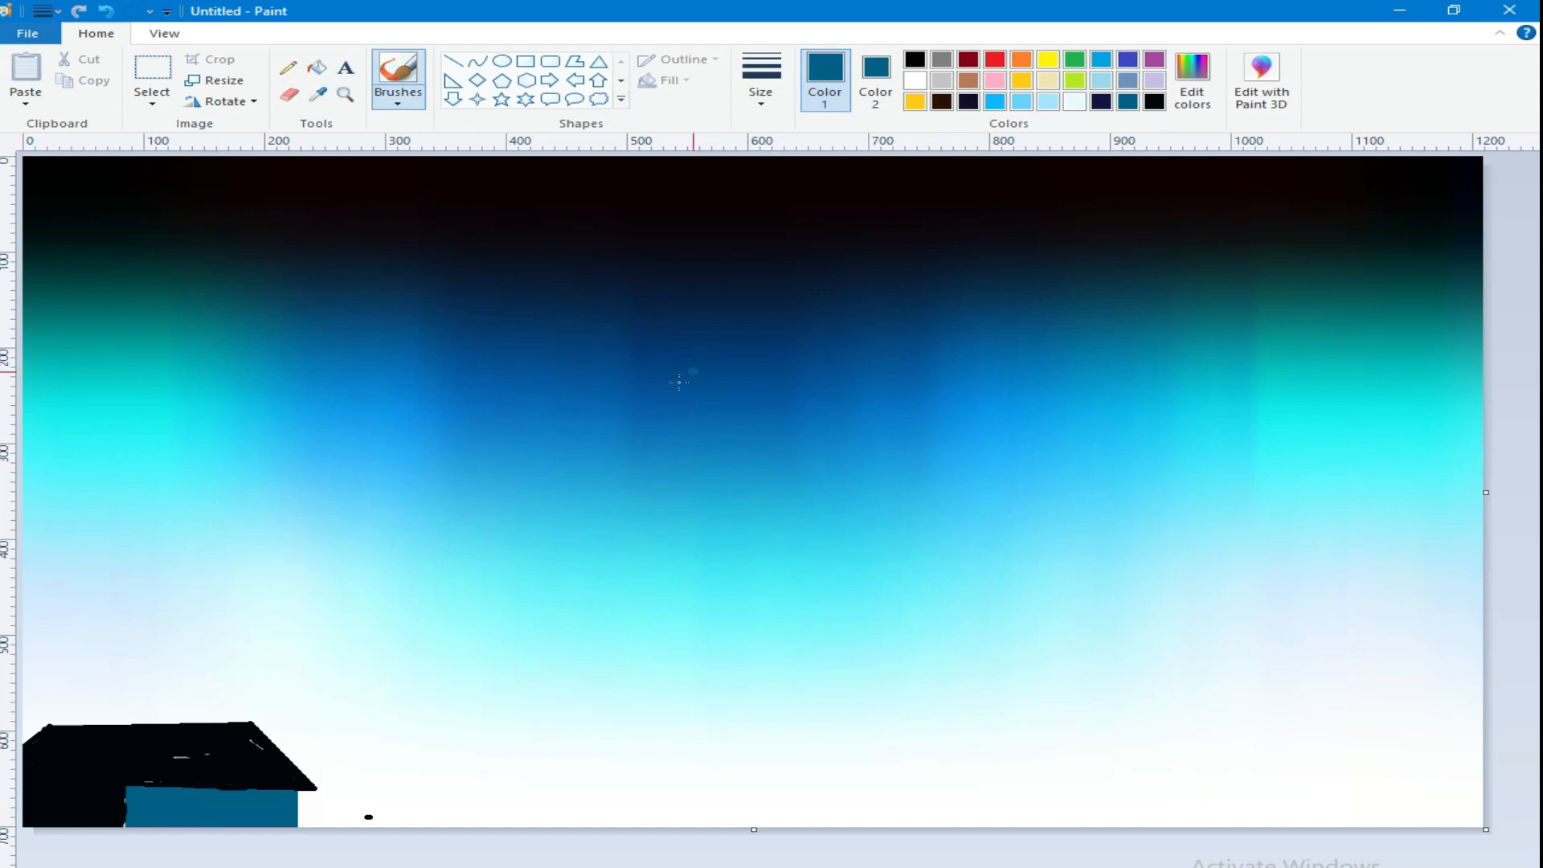
{"action": "left_click", "coordinate": [1193, 82]}
{"action": "left_click", "coordinate": [1019, 488]}
{"action": "left_click", "coordinate": [1019, 494]}
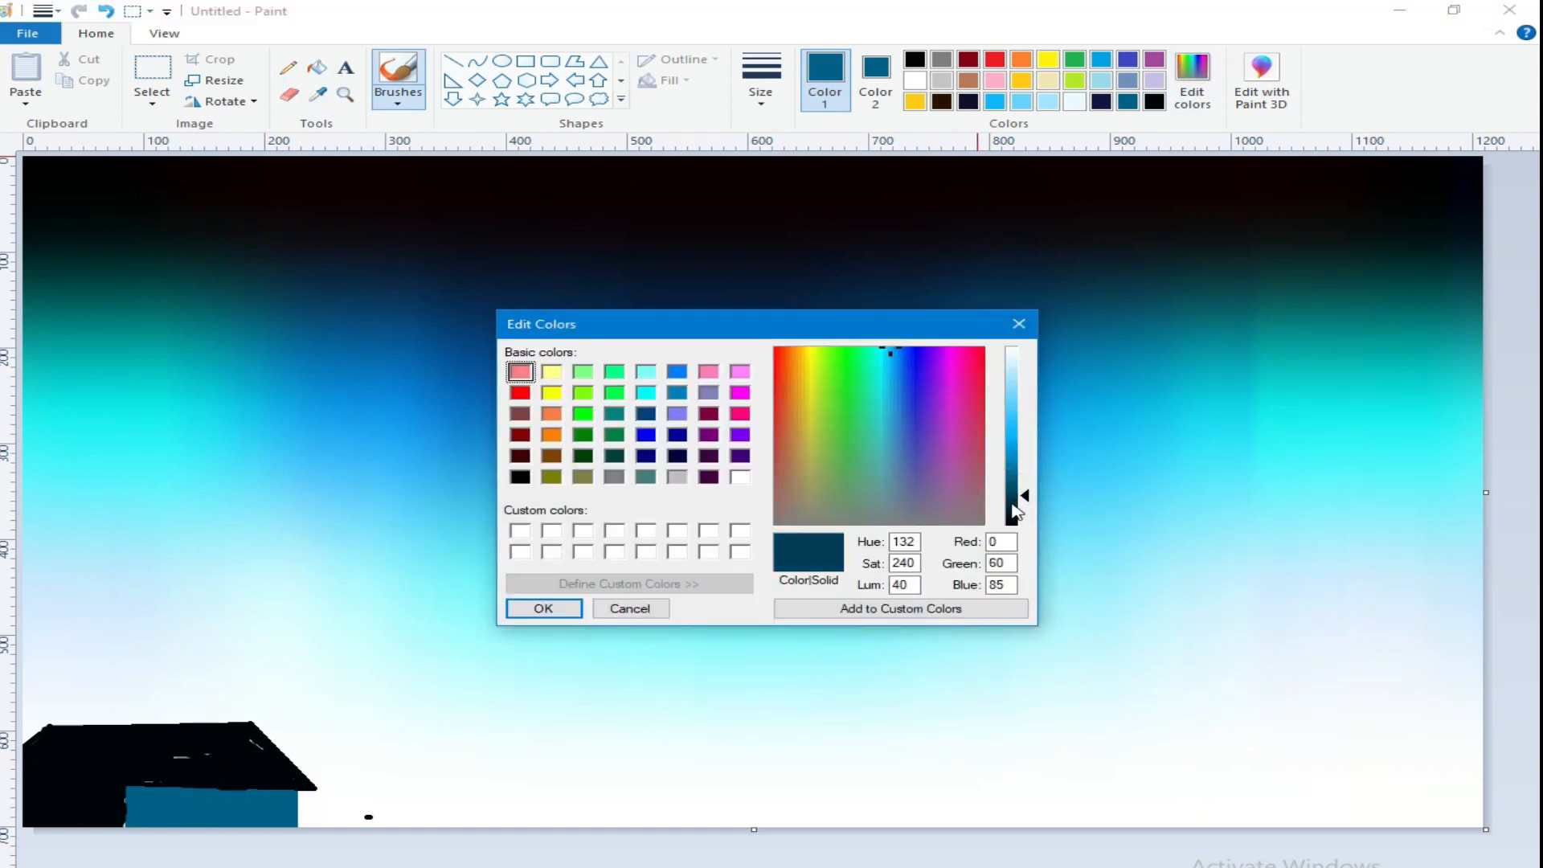
{"action": "left_click", "coordinate": [1018, 501]}
{"action": "left_click", "coordinate": [548, 607]}
Step: Draw evenly spaced, slanted dark blue stripes across the roof from the ridge to the lower edge
{"action": "left_click", "coordinate": [452, 62]}
{"action": "left_click", "coordinate": [761, 81]}
{"action": "left_click", "coordinate": [790, 213]}
{"action": "mouse_move", "coordinate": [48, 726]}
{"action": "left_mouse_down"}
{"action": "mouse_move", "coordinate": [127, 784]}
{"action": "mouse_move", "coordinate": [107, 751]}
{"action": "mouse_move", "coordinate": [168, 785]}
{"action": "left_mouse_up"}
{"action": "left_click_drag", "start_coordinate": [122, 726], "coordinate": [190, 786]}
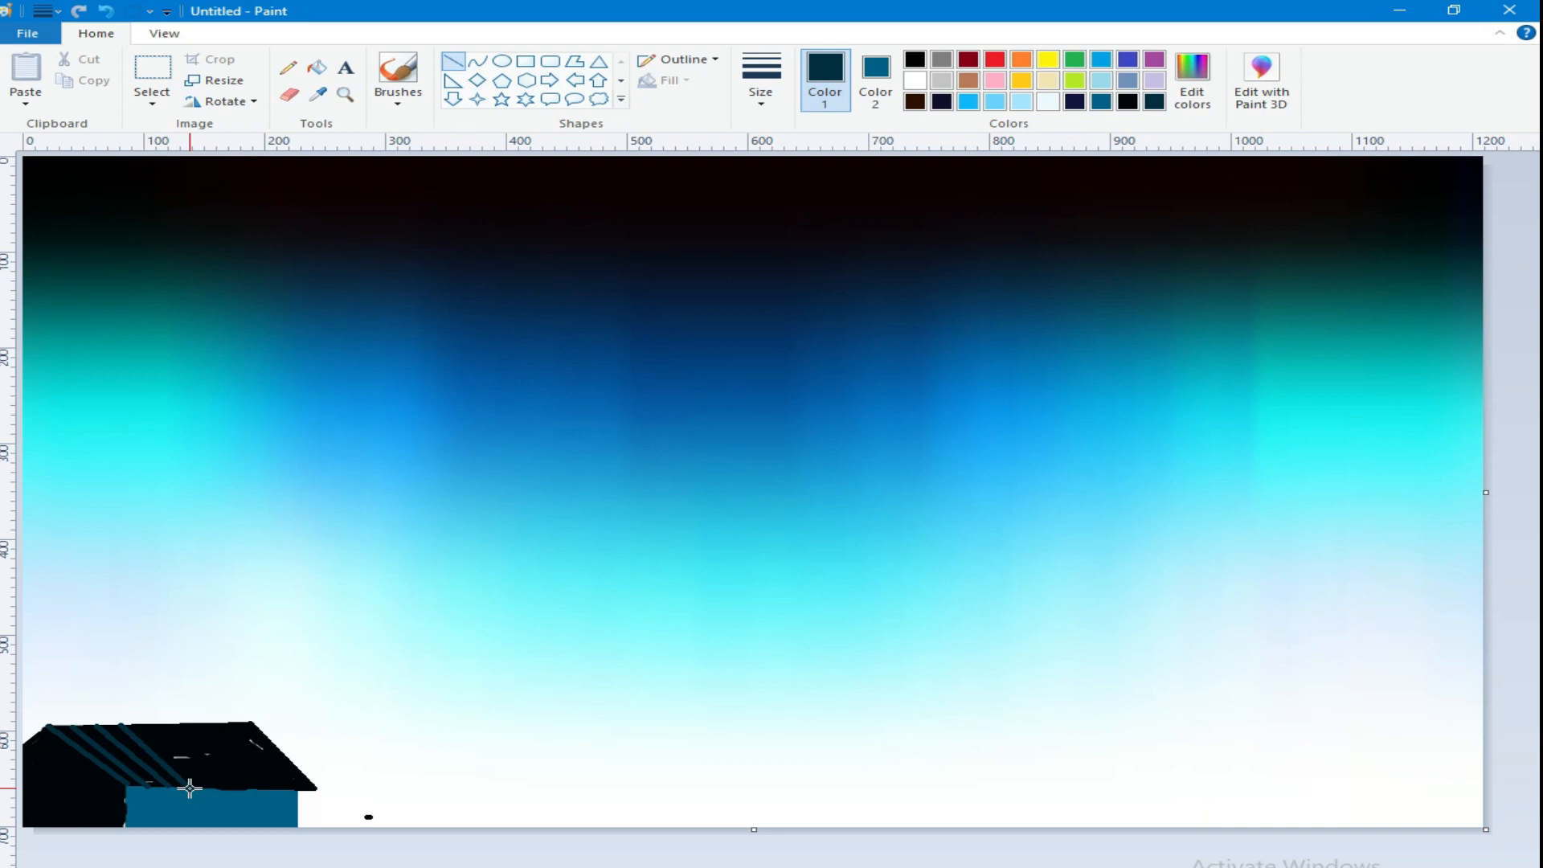
{"action": "left_click_drag", "start_coordinate": [147, 726], "coordinate": [214, 787]}
{"action": "left_click_drag", "start_coordinate": [172, 726], "coordinate": [238, 789]}
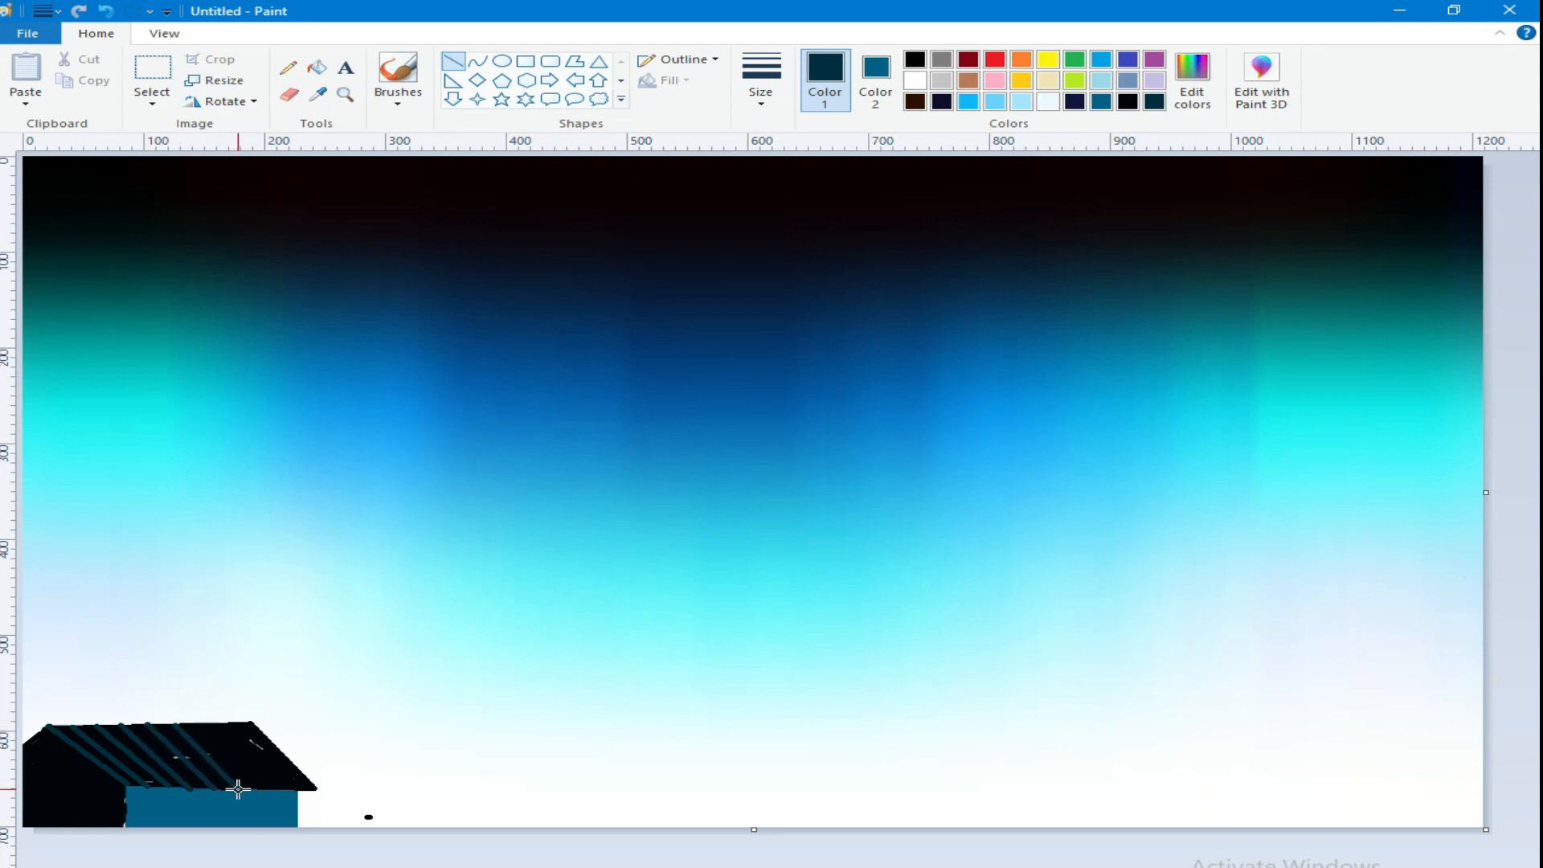
{"action": "left_click_drag", "start_coordinate": [199, 726], "coordinate": [260, 788]}
{"action": "left_click_drag", "start_coordinate": [224, 725], "coordinate": [281, 789]}
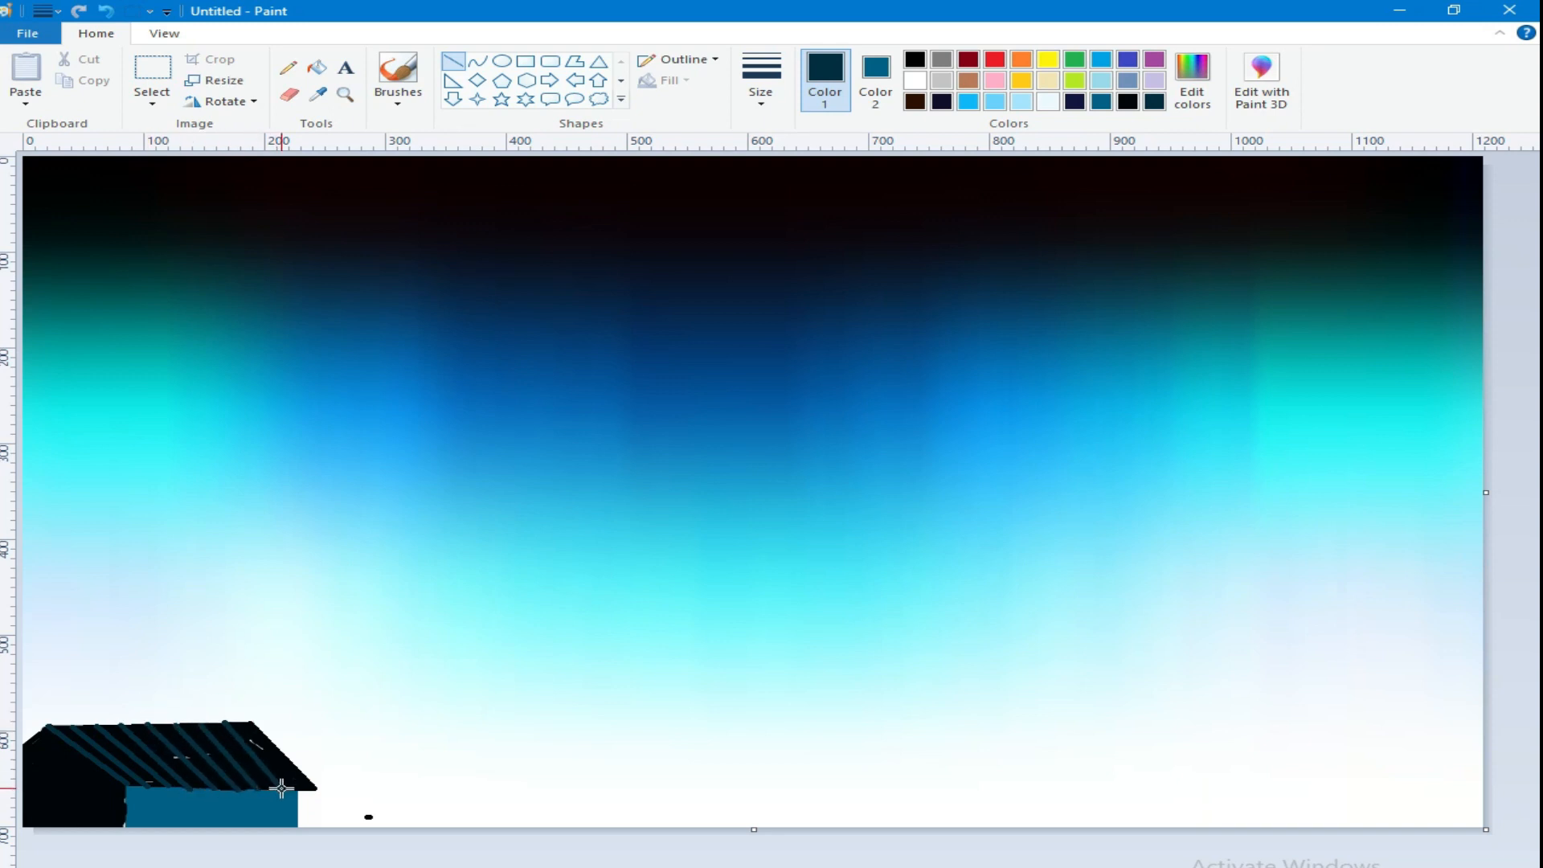
{"action": "left_click_drag", "start_coordinate": [252, 721], "coordinate": [316, 788]}
Step: Redraw the roof's ridge and lower edge in its near-black, and straighten the wall's left edge in the wall's blue
{"action": "left_click", "coordinate": [320, 96]}
{"action": "left_click", "coordinate": [243, 731]}
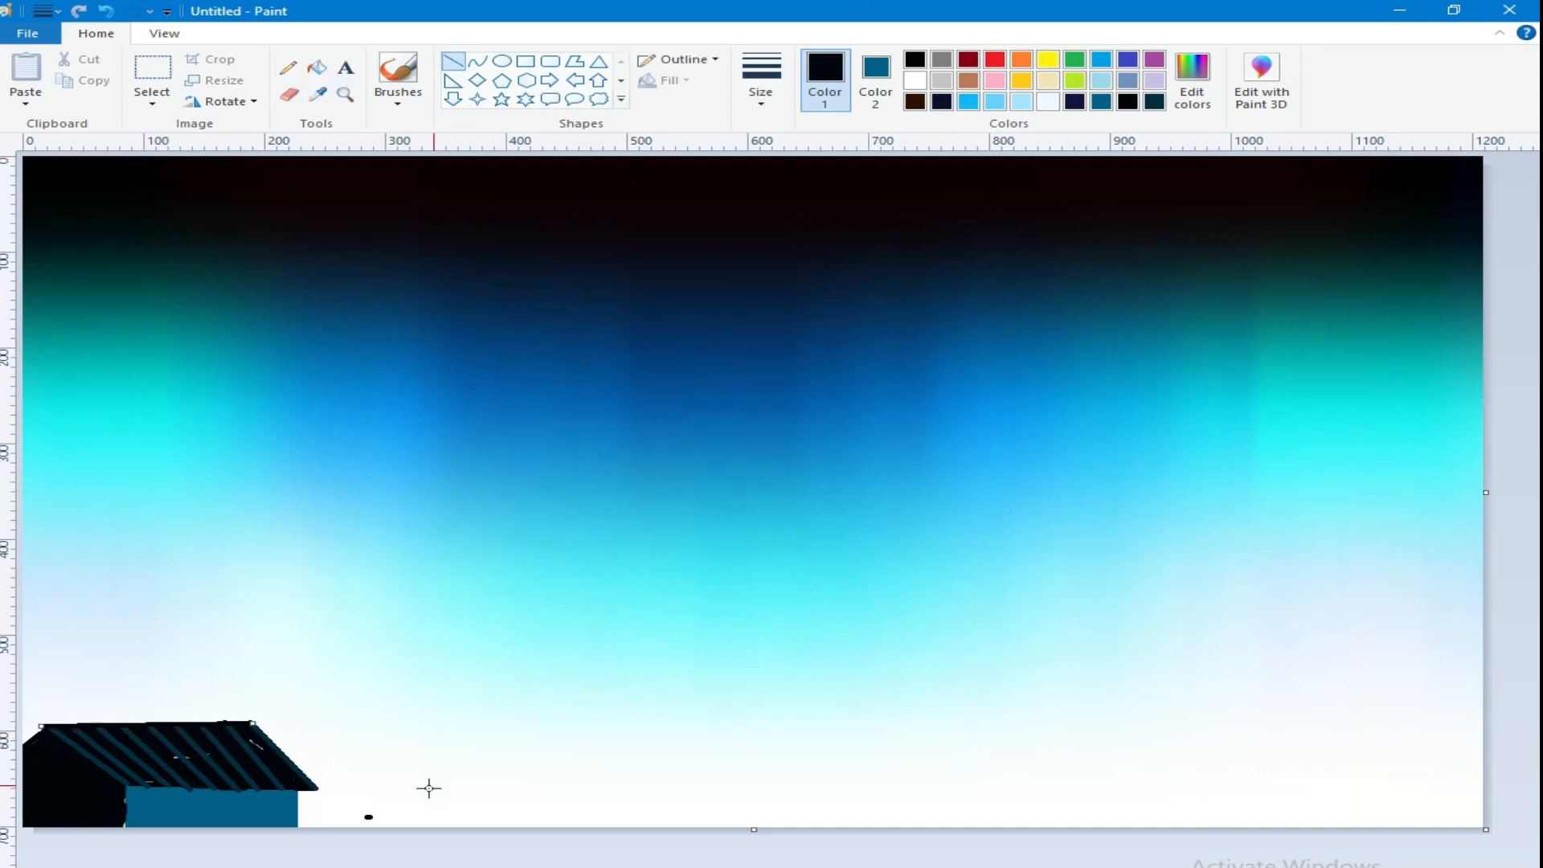
{"action": "left_click_drag", "start_coordinate": [314, 788], "coordinate": [121, 785]}
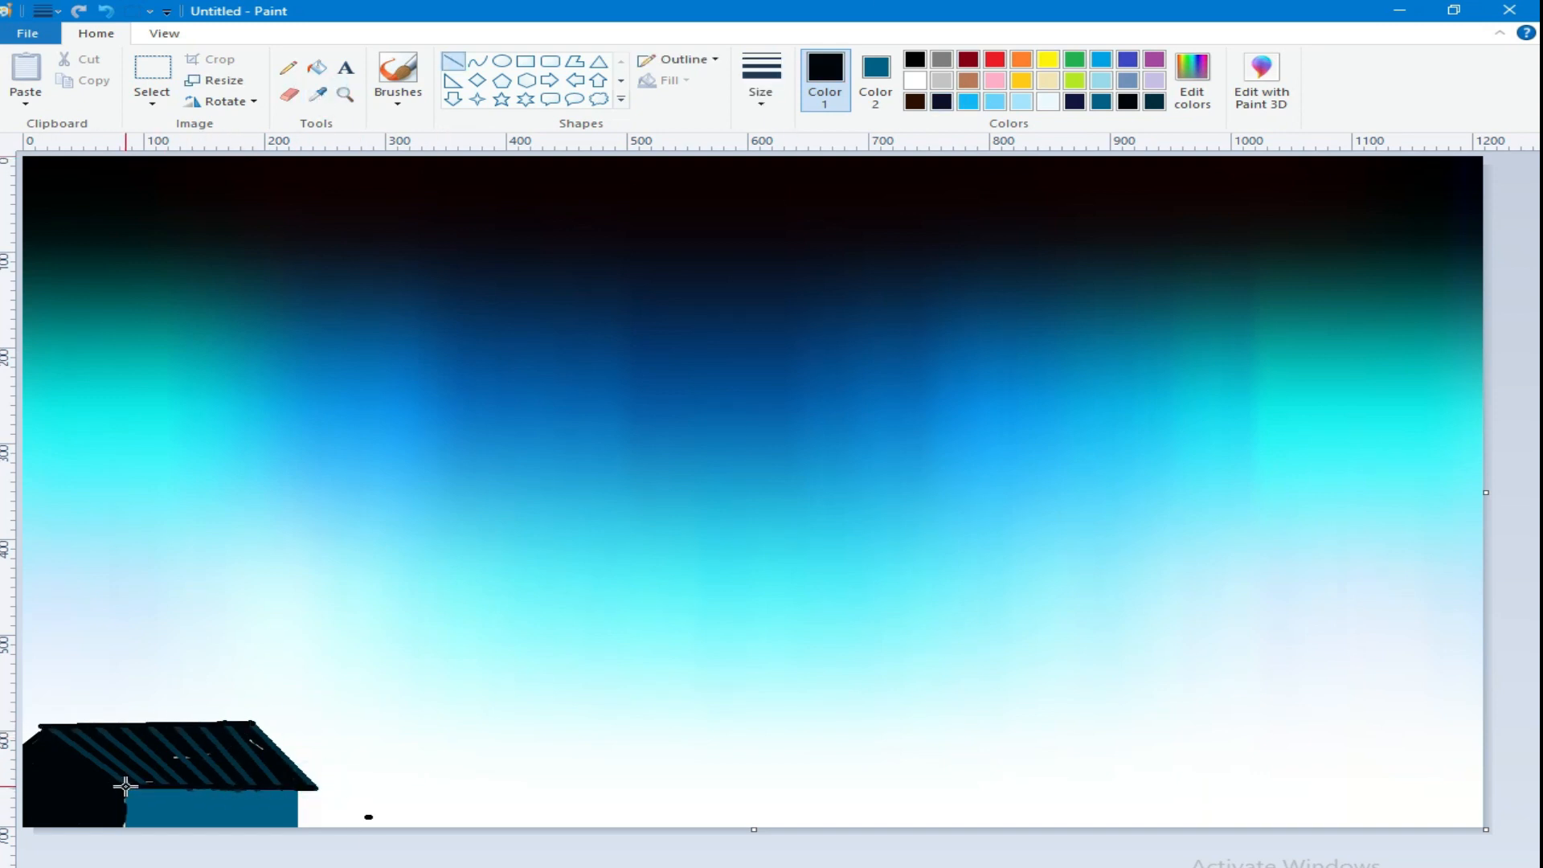
{"action": "left_click", "coordinate": [318, 95]}
{"action": "left_click", "coordinate": [124, 800]}
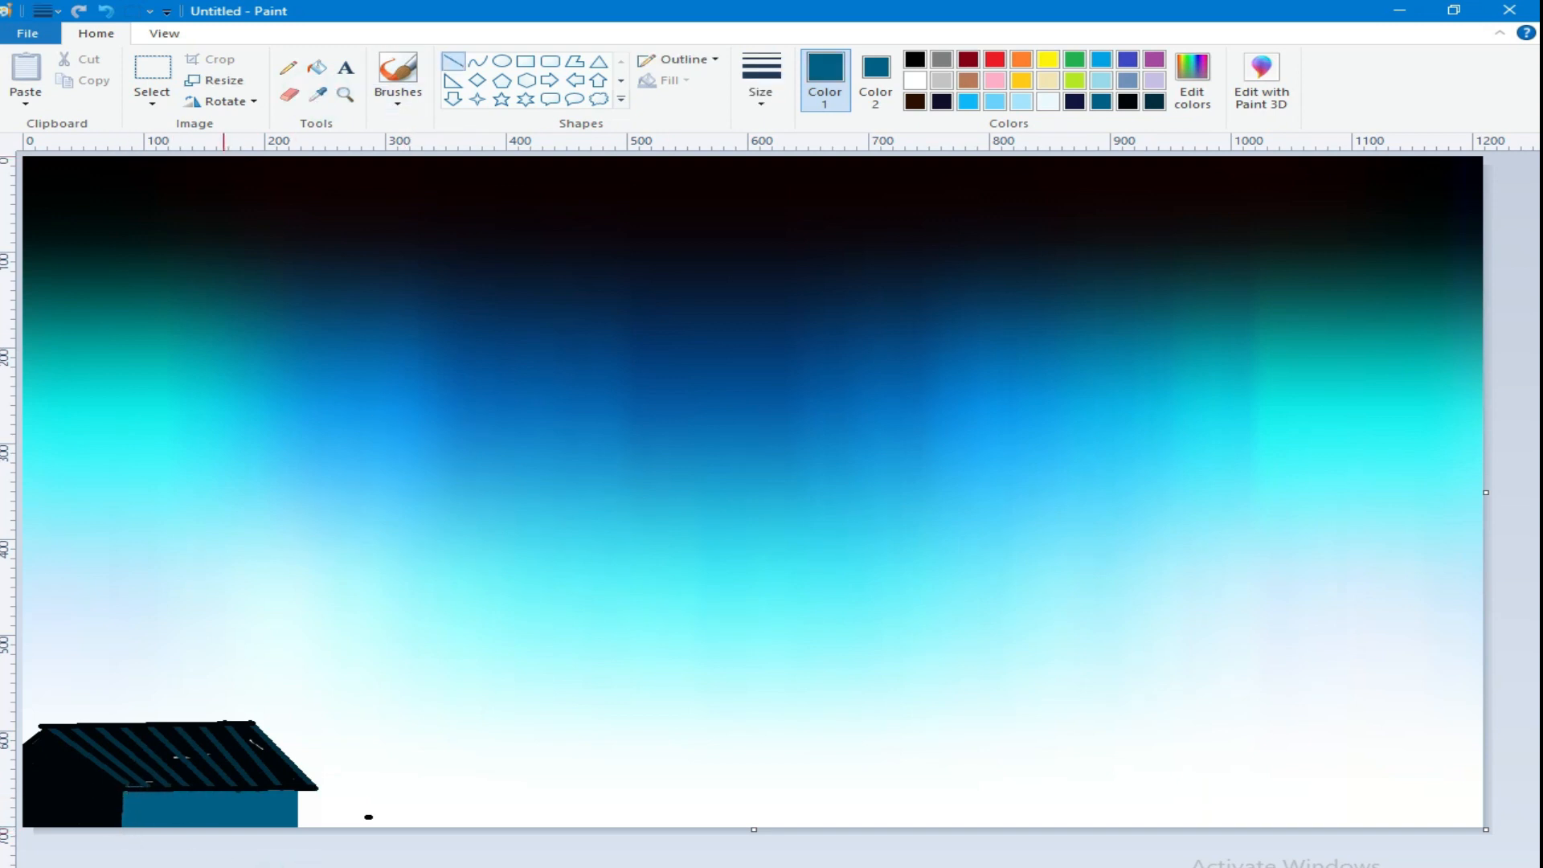
Step: Touch up the gable's slanted edge in the roof's near-black and paint three small yellow windows on the dark gable wall
{"action": "left_click", "coordinate": [319, 96]}
{"action": "left_click", "coordinate": [41, 730]}
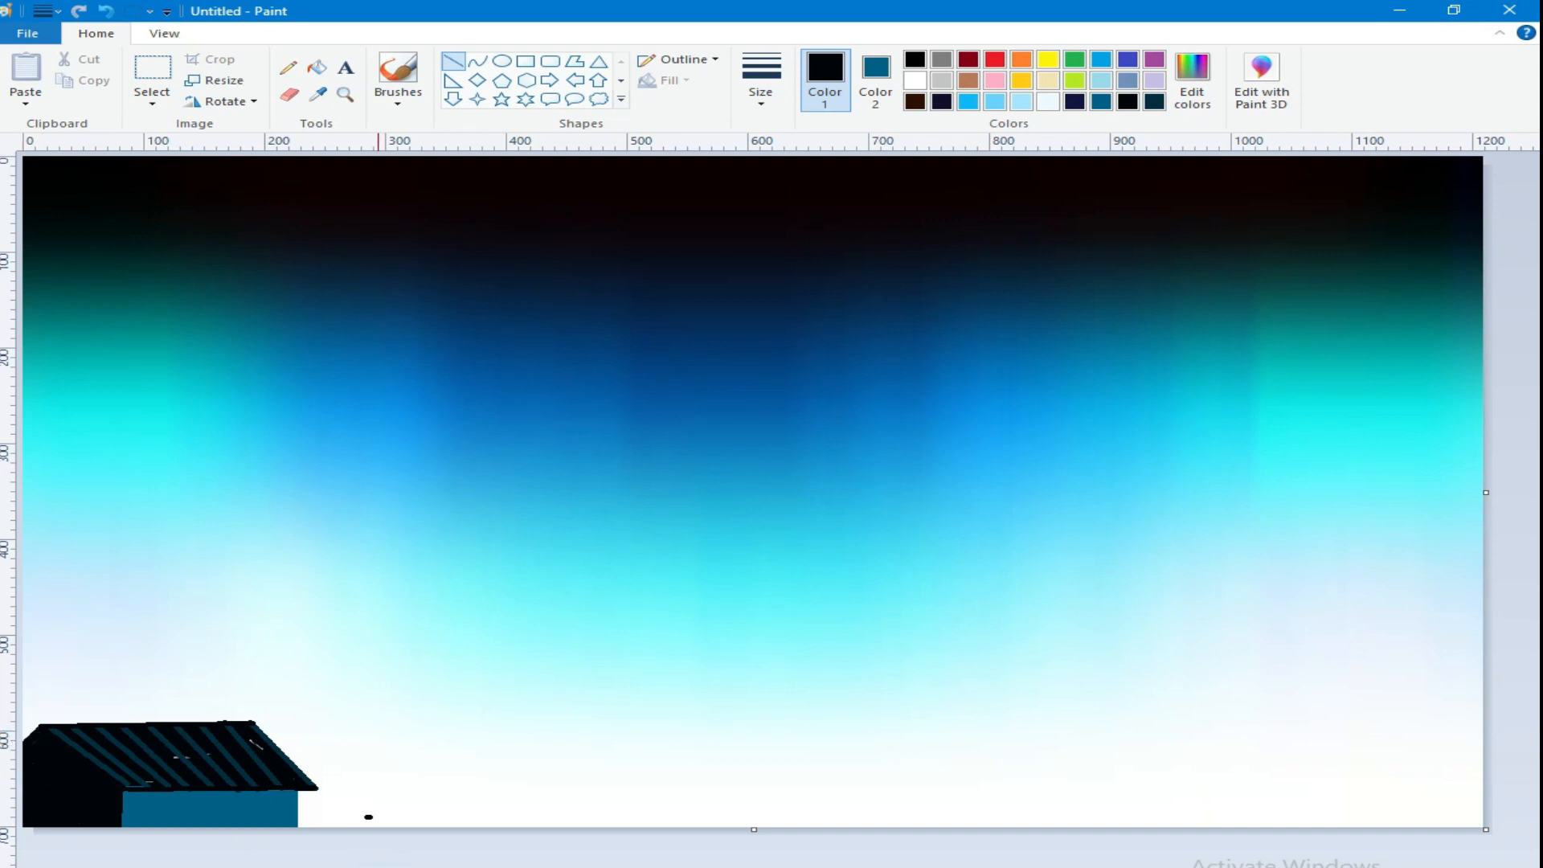
{"action": "left_click", "coordinate": [1047, 60]}
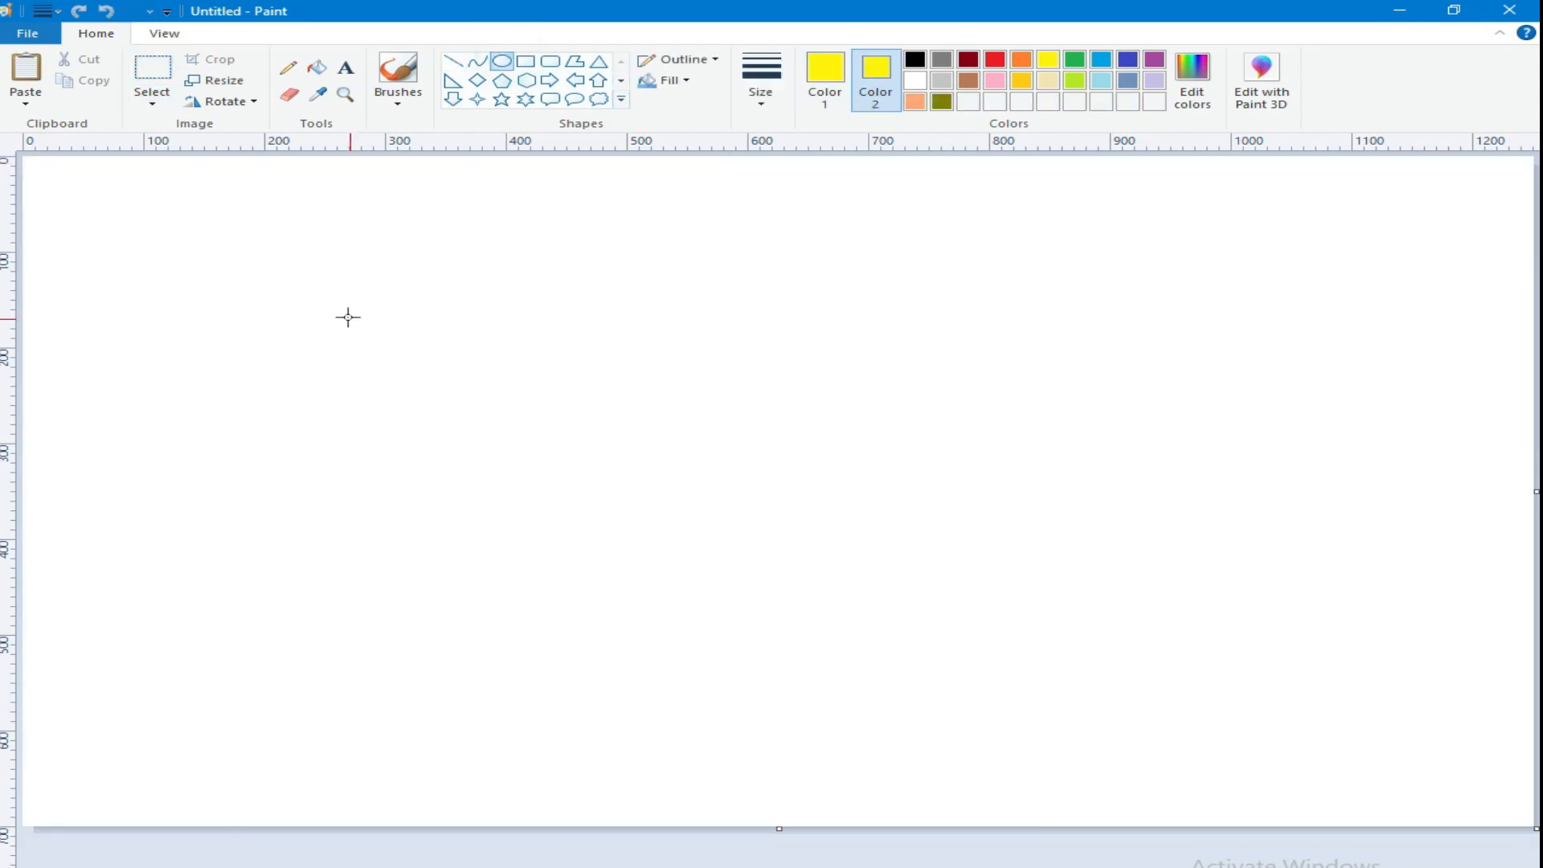
Step: Draw a large solid yellow ellipse about 335 px wide on a separate canvas as the moon's base
{"action": "left_click_drag", "start_coordinate": [340, 310], "coordinate": [747, 624]}
{"action": "left_click", "coordinate": [669, 80]}
{"action": "left_click", "coordinate": [700, 124]}
{"action": "left_click", "coordinate": [884, 322]}
Step: Cover the yellow ellipse with a smaller solid white ellipse, offset upward so that a yellow crescent remains
{"action": "left_click", "coordinate": [914, 81]}
{"action": "left_click", "coordinate": [914, 82]}
{"action": "left_click_drag", "start_coordinate": [416, 259], "coordinate": [748, 533]}
{"action": "mouse_move", "coordinate": [598, 450]}
{"action": "left_mouse_down"}
{"action": "mouse_move", "coordinate": [567, 488]}
{"action": "mouse_move", "coordinate": [541, 483]}
{"action": "left_mouse_up"}
{"action": "left_click_drag", "start_coordinate": [709, 573], "coordinate": [716, 582]}
{"action": "left_click_drag", "start_coordinate": [533, 496], "coordinate": [538, 487]}
{"action": "left_click", "coordinate": [844, 503]}
Step: Select the area around the yellow crescent and copy it
{"action": "left_click", "coordinate": [152, 103]}
{"action": "left_click", "coordinate": [217, 144]}
{"action": "left_click_drag", "start_coordinate": [212, 259], "coordinate": [840, 745]}
{"action": "right_click", "coordinate": [501, 490]}
{"action": "left_click", "coordinate": [562, 528]}
{"action": "left_click", "coordinate": [152, 103]}
{"action": "left_click", "coordinate": [1034, 533]}
Step: Switch to the landscape painting and paste the crescent with a transparent background into the upper middle of the sky
{"action": "key", "text": "alt+Tab"}
{"action": "left_click", "coordinate": [25, 103]}
{"action": "left_click", "coordinate": [36, 124]}
{"action": "left_click_drag", "start_coordinate": [224, 448], "coordinate": [677, 384]}
{"action": "left_click", "coordinate": [455, 303]}
Step: Fill the crescent moon with white
{"action": "left_click", "coordinate": [824, 80]}
{"action": "left_click", "coordinate": [915, 81]}
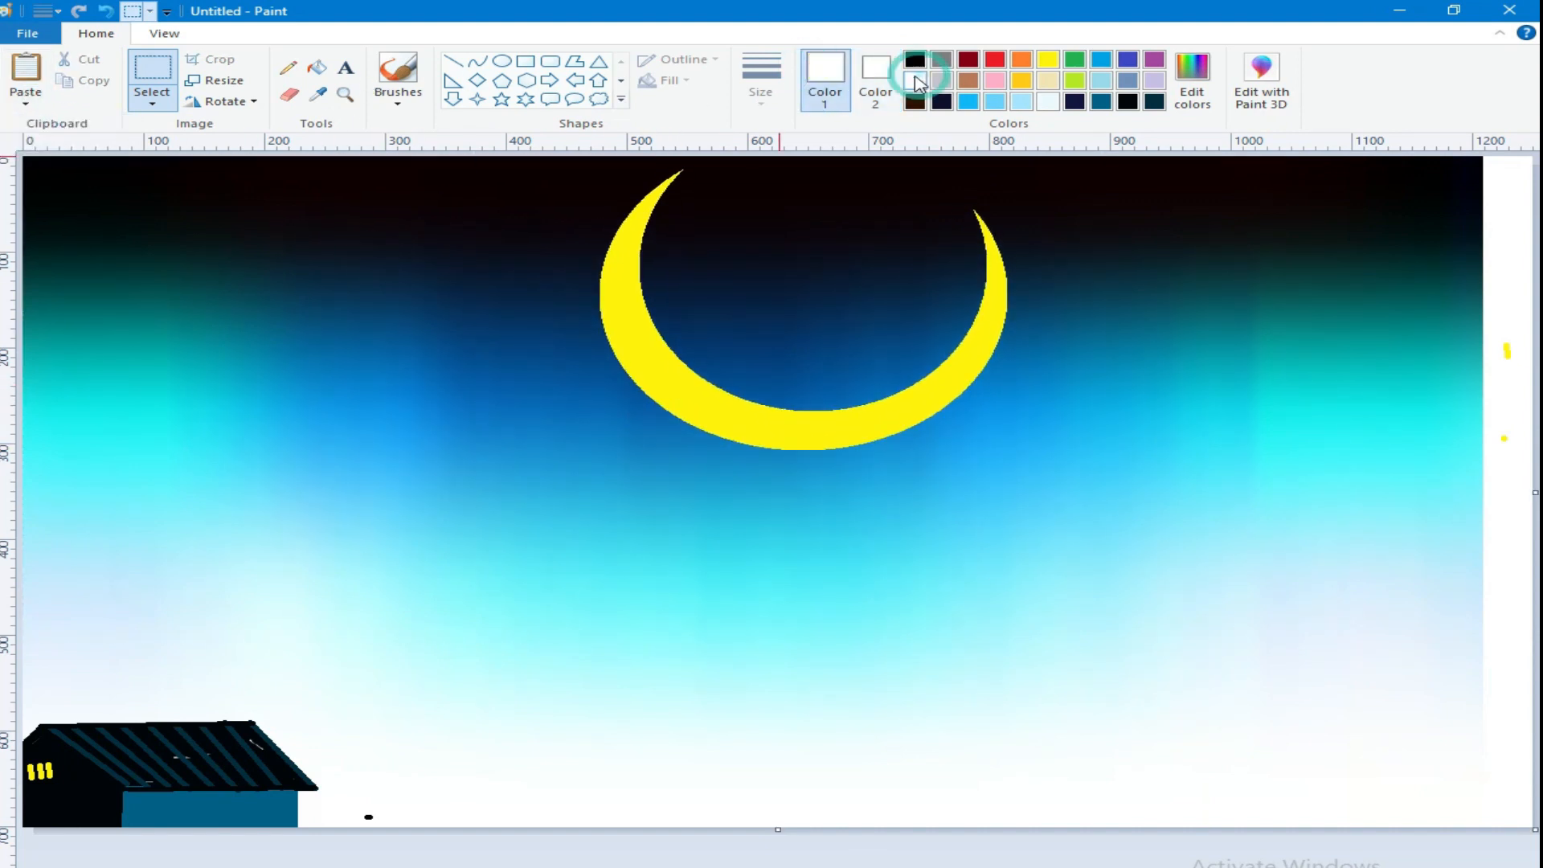
{"action": "left_click", "coordinate": [318, 67]}
{"action": "left_click", "coordinate": [635, 337]}
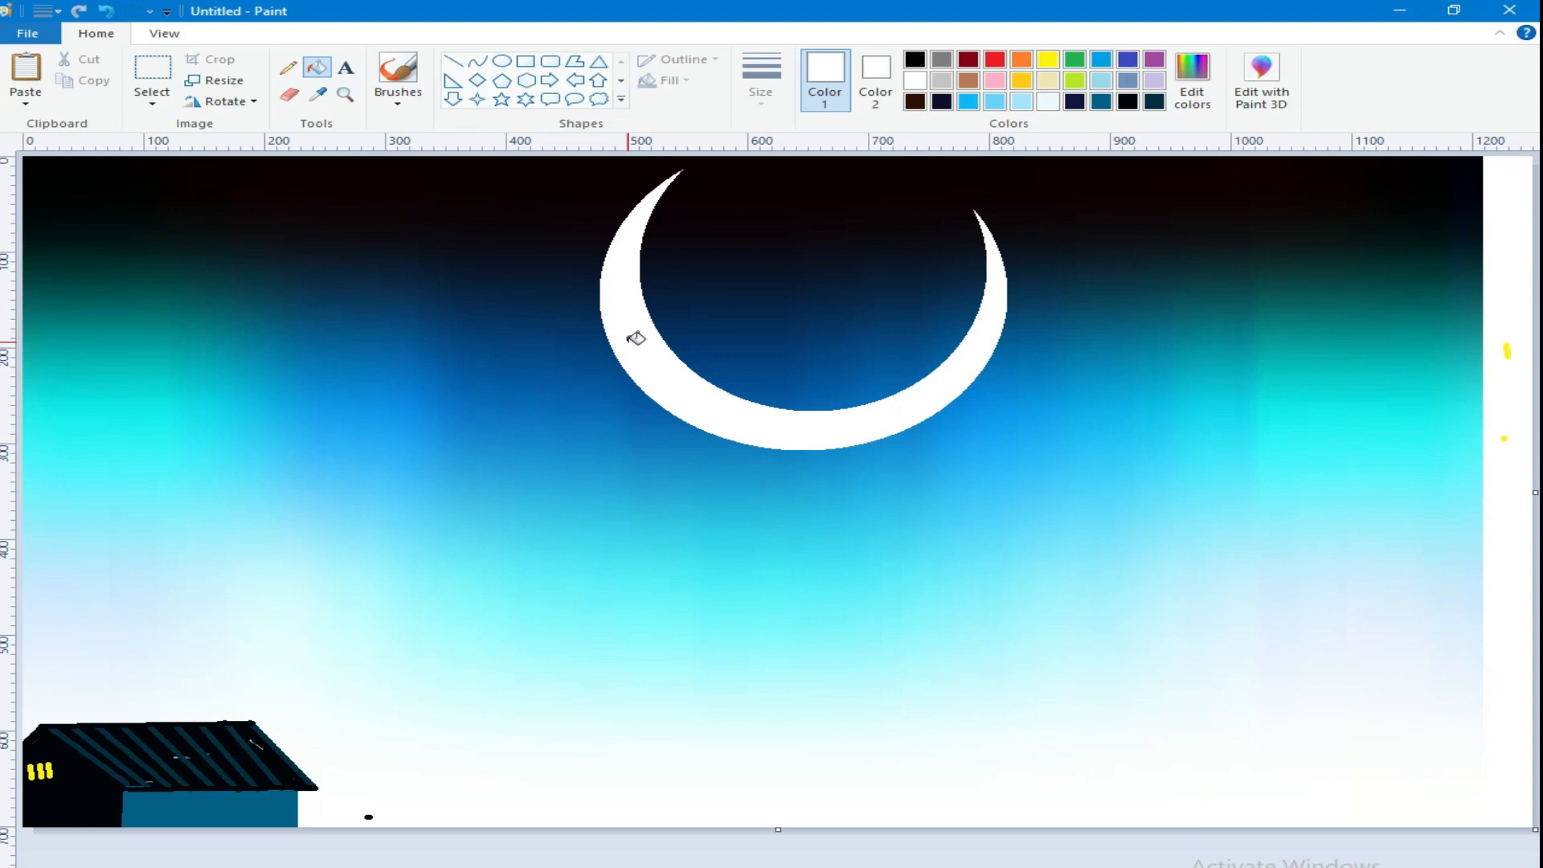
Step: Scatter about twenty small solid white five-point stars of varying sizes across the sky around the moon
{"action": "left_click", "coordinate": [502, 99]}
{"action": "left_click", "coordinate": [706, 60]}
{"action": "left_click", "coordinate": [709, 85]}
{"action": "left_click_drag", "start_coordinate": [63, 189], "coordinate": [79, 205]}
{"action": "left_click_drag", "start_coordinate": [284, 202], "coordinate": [305, 217]}
{"action": "left_click_drag", "start_coordinate": [461, 186], "coordinate": [484, 203]}
{"action": "left_click_drag", "start_coordinate": [190, 173], "coordinate": [204, 185]}
{"action": "left_click_drag", "start_coordinate": [106, 330], "coordinate": [116, 340]}
{"action": "left_click_drag", "start_coordinate": [466, 320], "coordinate": [480, 334]}
{"action": "left_click_drag", "start_coordinate": [882, 259], "coordinate": [892, 268]}
{"action": "left_click_drag", "start_coordinate": [1150, 214], "coordinate": [1160, 225]}
{"action": "left_click_drag", "start_coordinate": [1402, 192], "coordinate": [1416, 203]}
{"action": "left_click_drag", "start_coordinate": [745, 175], "coordinate": [758, 185]}
{"action": "left_click_drag", "start_coordinate": [1045, 189], "coordinate": [1057, 199]}
{"action": "left_click_drag", "start_coordinate": [1360, 346], "coordinate": [1381, 367]}
{"action": "left_click_drag", "start_coordinate": [1230, 424], "coordinate": [1241, 434]}
{"action": "left_click_drag", "start_coordinate": [300, 494], "coordinate": [311, 503]}
{"action": "left_click_drag", "start_coordinate": [69, 482], "coordinate": [79, 492]}
{"action": "left_click_drag", "start_coordinate": [295, 326], "coordinate": [306, 336]}
{"action": "left_click_drag", "start_coordinate": [513, 409], "coordinate": [533, 422]}
{"action": "left_click_drag", "start_coordinate": [1204, 516], "coordinate": [1223, 534]}
{"action": "left_click_drag", "start_coordinate": [1403, 452], "coordinate": [1422, 472]}
{"action": "left_click_drag", "start_coordinate": [166, 430], "coordinate": [180, 442]}
Step: Dot the sky left of the moon with tiny white stars, using the Pencil in different thicknesses
{"action": "left_click", "coordinate": [289, 67]}
{"action": "left_click", "coordinate": [371, 209]}
{"action": "left_click", "coordinate": [391, 246]}
{"action": "left_click", "coordinate": [160, 280]}
{"action": "left_click", "coordinate": [760, 111]}
{"action": "left_click", "coordinate": [804, 210]}
{"action": "left_click", "coordinate": [434, 301]}
{"action": "left_click", "coordinate": [300, 360]}
{"action": "left_click", "coordinate": [131, 392]}
{"action": "left_click", "coordinate": [56, 405]}
{"action": "left_click", "coordinate": [53, 300]}
{"action": "left_click", "coordinate": [78, 249]}
{"action": "left_click", "coordinate": [131, 184]}
{"action": "left_click", "coordinate": [127, 168]}
{"action": "left_click", "coordinate": [762, 95]}
{"action": "left_click", "coordinate": [812, 170]}
{"action": "left_click", "coordinate": [484, 304]}
{"action": "left_click", "coordinate": [534, 231]}
{"action": "left_click", "coordinate": [549, 191]}
{"action": "left_click", "coordinate": [341, 359]}
{"action": "left_click", "coordinate": [212, 365]}
{"action": "left_click", "coordinate": [224, 237]}
{"action": "left_click", "coordinate": [309, 259]}
{"action": "left_click", "coordinate": [189, 278]}
{"action": "left_click", "coordinate": [393, 353]}
{"action": "left_click", "coordinate": [565, 273]}
{"action": "left_click", "coordinate": [570, 406]}
{"action": "left_click", "coordinate": [616, 445]}
Step: Dot the sky right of the moon with tiny white pencil stars
{"action": "left_click", "coordinate": [1199, 339]}
{"action": "left_click", "coordinate": [1320, 249]}
{"action": "left_click", "coordinate": [1325, 178]}
{"action": "left_click", "coordinate": [1419, 270]}
{"action": "left_click", "coordinate": [1437, 402]}
{"action": "left_click", "coordinate": [1235, 518]}
{"action": "left_click", "coordinate": [1164, 428]}
{"action": "left_click", "coordinate": [1093, 332]}
{"action": "left_click", "coordinate": [1062, 271]}
{"action": "left_click", "coordinate": [1007, 195]}
{"action": "left_click", "coordinate": [1162, 172]}
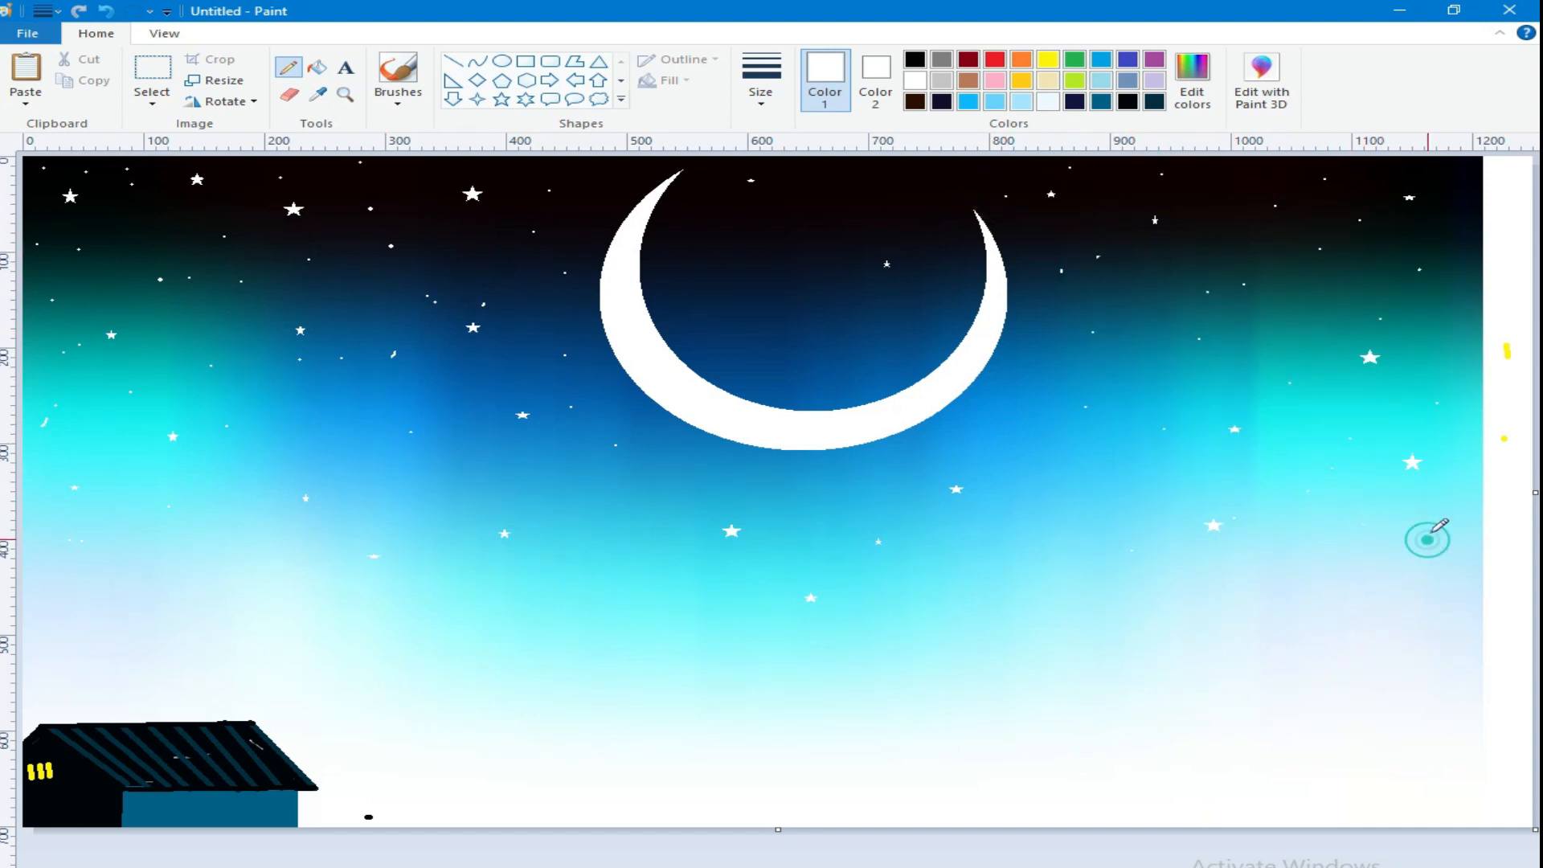
Step: Add more tiny white dots inside the moon's curve and in the remaining gaps across the sky
{"action": "left_click", "coordinate": [689, 304]}
{"action": "left_click", "coordinate": [785, 237]}
{"action": "left_click", "coordinate": [830, 340]}
{"action": "left_click", "coordinate": [909, 196]}
{"action": "left_click", "coordinate": [585, 176]}
{"action": "left_click", "coordinate": [520, 167]}
{"action": "left_click", "coordinate": [320, 304]}
{"action": "left_click", "coordinate": [64, 284]}
{"action": "left_click", "coordinate": [460, 257]}
{"action": "left_click", "coordinate": [349, 191]}
{"action": "left_click", "coordinate": [496, 222]}
{"action": "left_click", "coordinate": [496, 377]}
{"action": "left_click", "coordinate": [576, 472]}
{"action": "left_click", "coordinate": [817, 484]}
{"action": "left_click", "coordinate": [1176, 435]}
{"action": "left_click", "coordinate": [1379, 416]}
{"action": "left_click", "coordinate": [1471, 395]}
{"action": "left_click", "coordinate": [1438, 343]}
{"action": "left_click", "coordinate": [1453, 282]}
{"action": "left_click", "coordinate": [1414, 303]}
Step: Paint a thick black tree trunk rising from the house's left end, with forked branches spreading up and to the right
{"action": "left_click", "coordinate": [921, 59]}
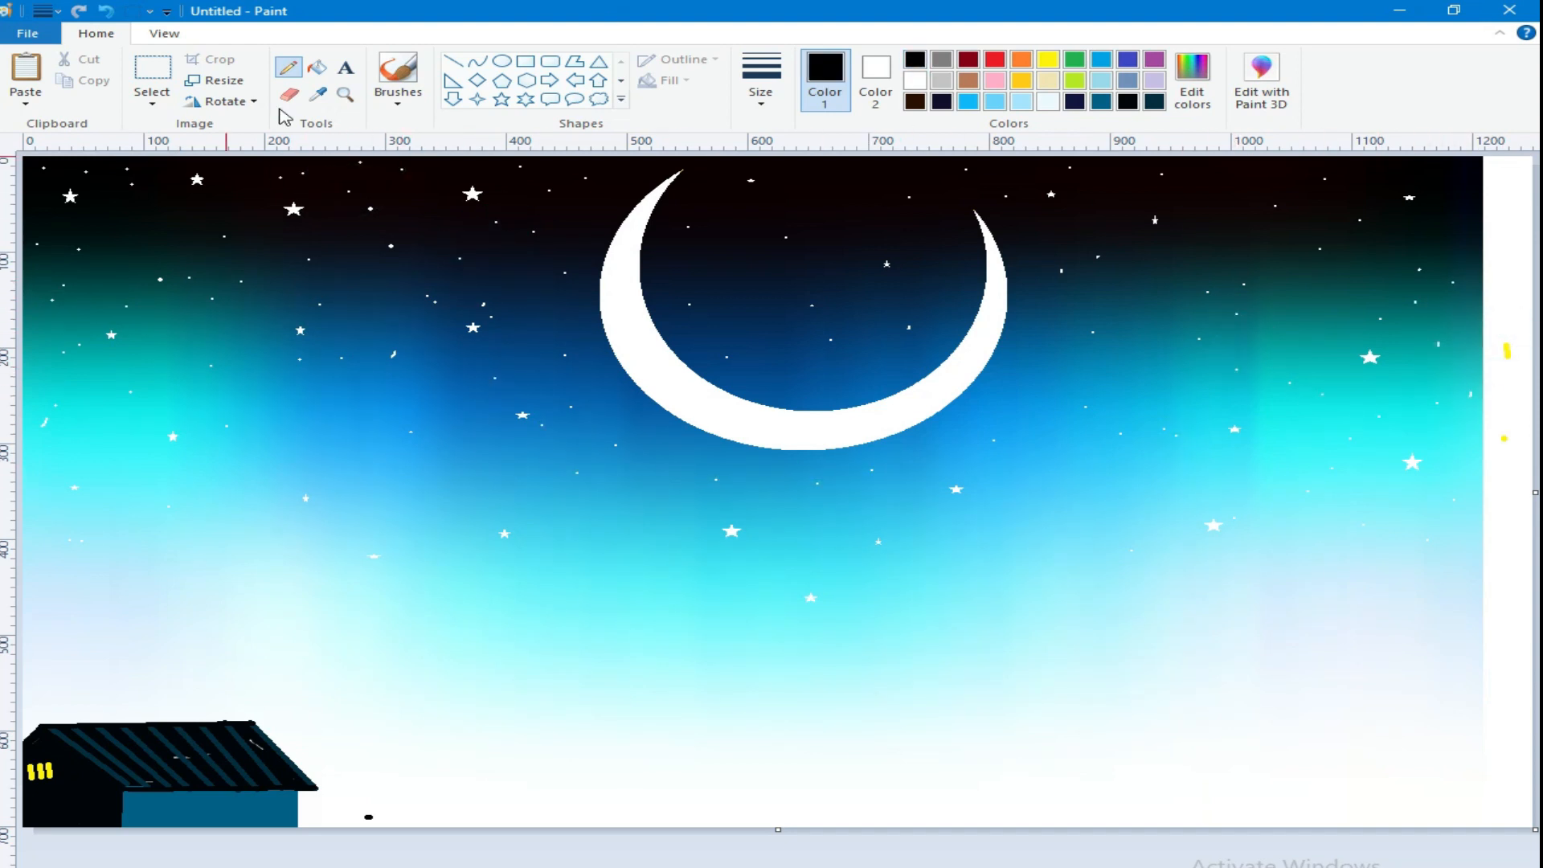
{"action": "left_click", "coordinate": [398, 96]}
{"action": "left_click", "coordinate": [393, 139]}
{"action": "left_click", "coordinate": [760, 89]}
{"action": "left_click", "coordinate": [817, 217]}
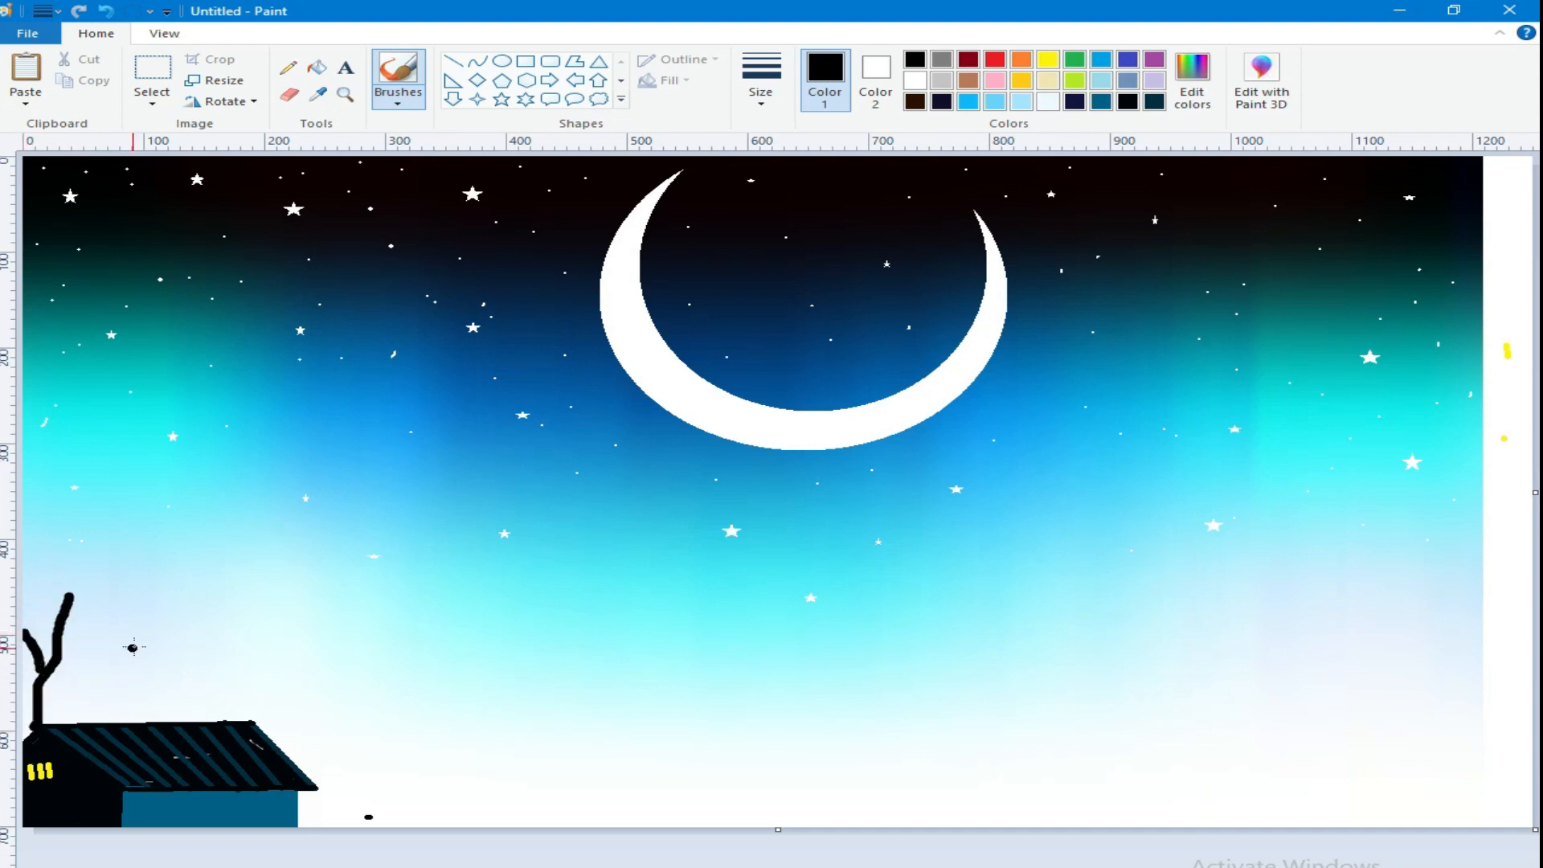
{"action": "left_click_drag", "start_coordinate": [135, 634], "coordinate": [41, 671]}
Step: Extend the tree's branches with thinner black twigs using a smaller brush size
{"action": "left_click", "coordinate": [782, 91]}
{"action": "left_click", "coordinate": [798, 170]}
{"action": "left_click_drag", "start_coordinate": [204, 604], "coordinate": [142, 631]}
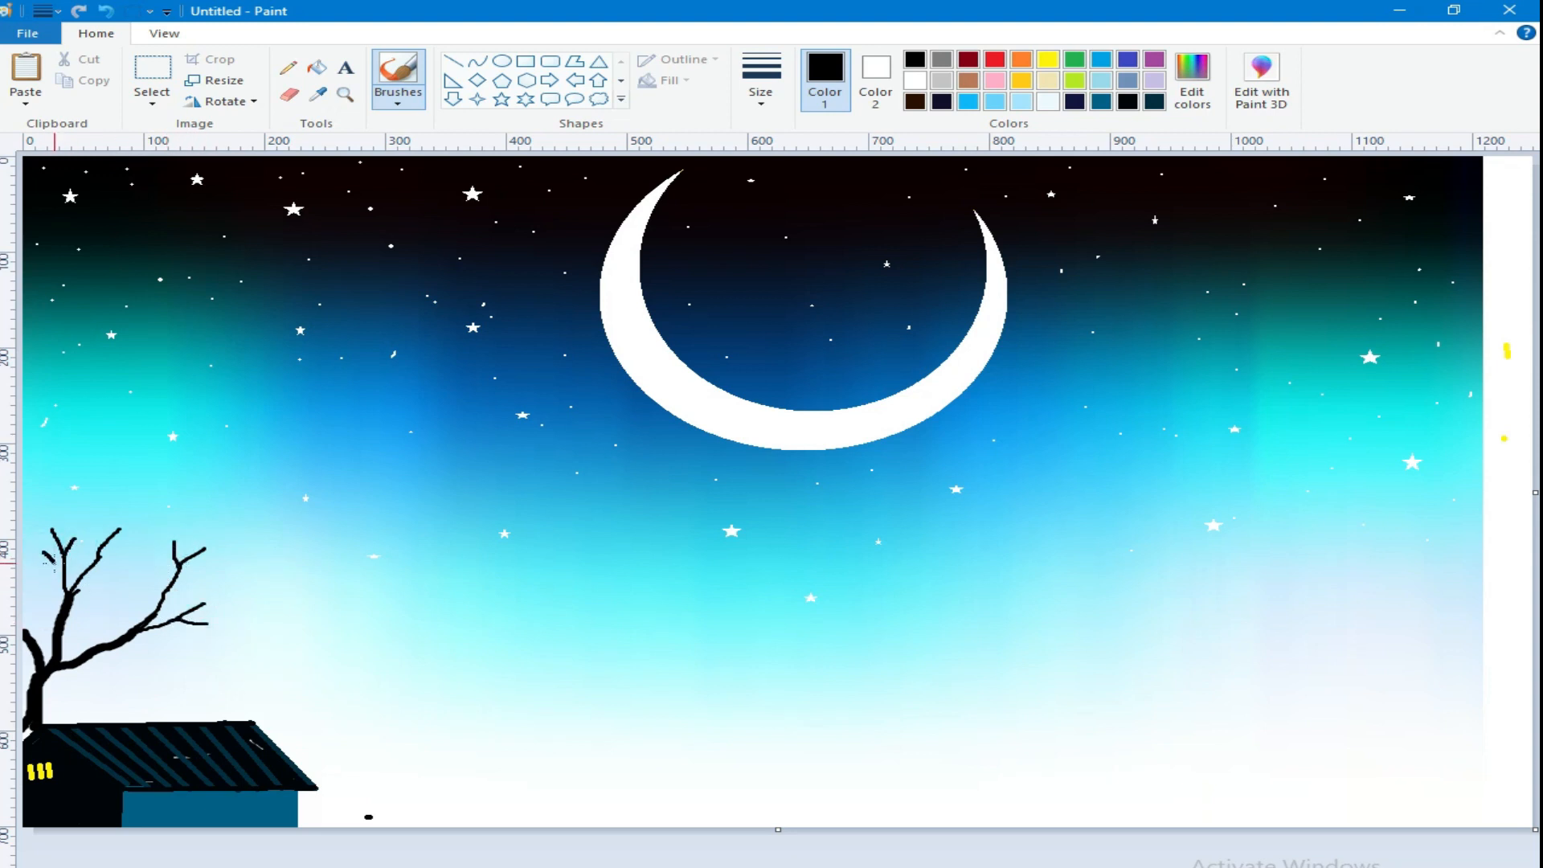
Step: Dab small clusters of black foliage onto the tips of the tree's twigs with a textured brush
{"action": "left_click", "coordinate": [398, 95]}
{"action": "left_click", "coordinate": [445, 141]}
{"action": "left_click", "coordinate": [760, 80]}
{"action": "left_click", "coordinate": [790, 133]}
{"action": "left_click_drag", "start_coordinate": [184, 531], "coordinate": [167, 544]}
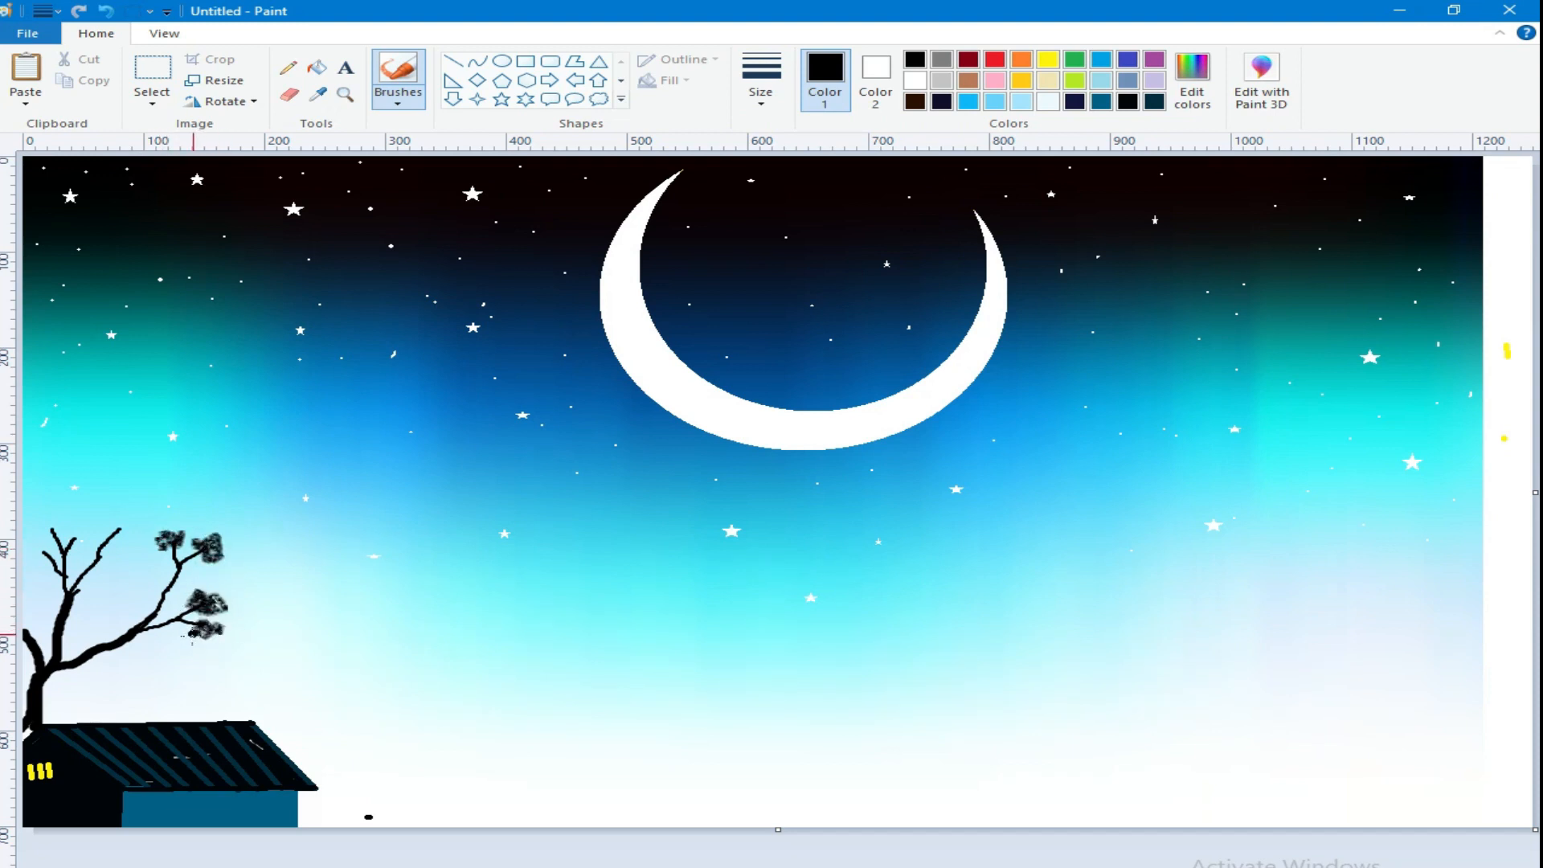
{"action": "mouse_move", "coordinate": [87, 540]}
{"action": "left_mouse_down"}
{"action": "mouse_move", "coordinate": [140, 528]}
{"action": "mouse_move", "coordinate": [111, 510]}
{"action": "mouse_move", "coordinate": [145, 532]}
{"action": "mouse_move", "coordinate": [45, 533]}
{"action": "left_mouse_up"}
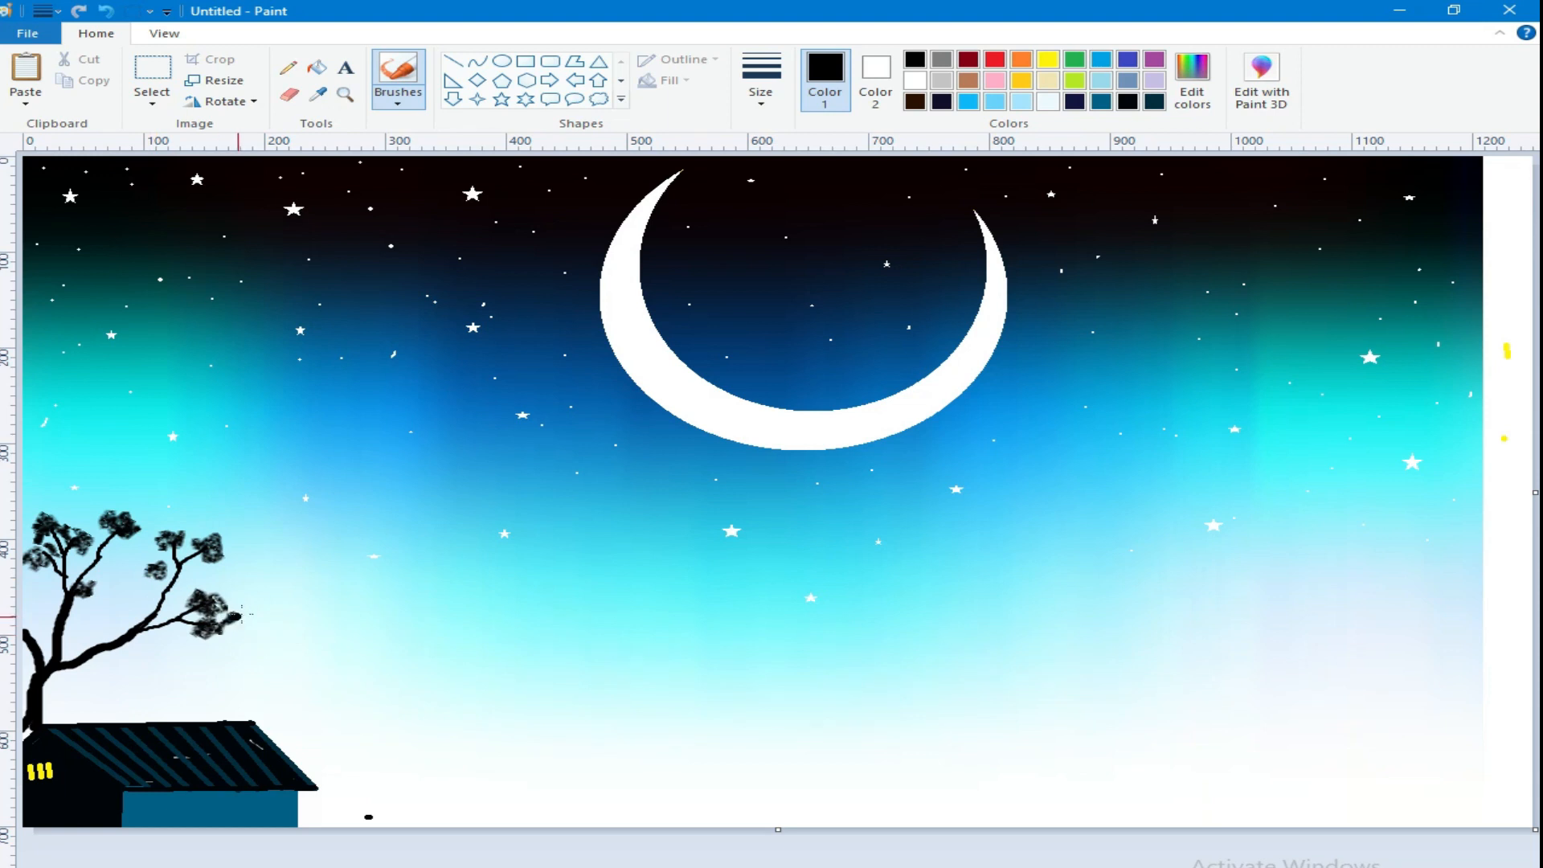
Step: Add a short black twig to the right branch and spray fuller foliage over all the leaf clusters with the Airbrush
{"action": "left_click", "coordinate": [405, 100]}
{"action": "left_click", "coordinate": [394, 132]}
{"action": "left_click_drag", "start_coordinate": [158, 575], "coordinate": [161, 591]}
{"action": "left_click", "coordinate": [399, 101]}
{"action": "left_click", "coordinate": [541, 139]}
{"action": "mouse_move", "coordinate": [153, 566]}
{"action": "left_mouse_down"}
{"action": "mouse_move", "coordinate": [165, 571]}
{"action": "mouse_move", "coordinate": [169, 534]}
{"action": "mouse_move", "coordinate": [206, 546]}
{"action": "left_mouse_up"}
{"action": "mouse_move", "coordinate": [212, 601]}
{"action": "left_mouse_down"}
{"action": "mouse_move", "coordinate": [229, 608]}
{"action": "mouse_move", "coordinate": [183, 615]}
{"action": "left_mouse_up"}
{"action": "mouse_move", "coordinate": [64, 534]}
{"action": "left_mouse_down"}
{"action": "mouse_move", "coordinate": [40, 537]}
{"action": "mouse_move", "coordinate": [33, 558]}
{"action": "left_mouse_up"}
{"action": "mouse_move", "coordinate": [106, 516]}
{"action": "left_mouse_down"}
{"action": "mouse_move", "coordinate": [135, 503]}
{"action": "mouse_move", "coordinate": [112, 600]}
{"action": "mouse_move", "coordinate": [74, 567]}
{"action": "left_mouse_up"}
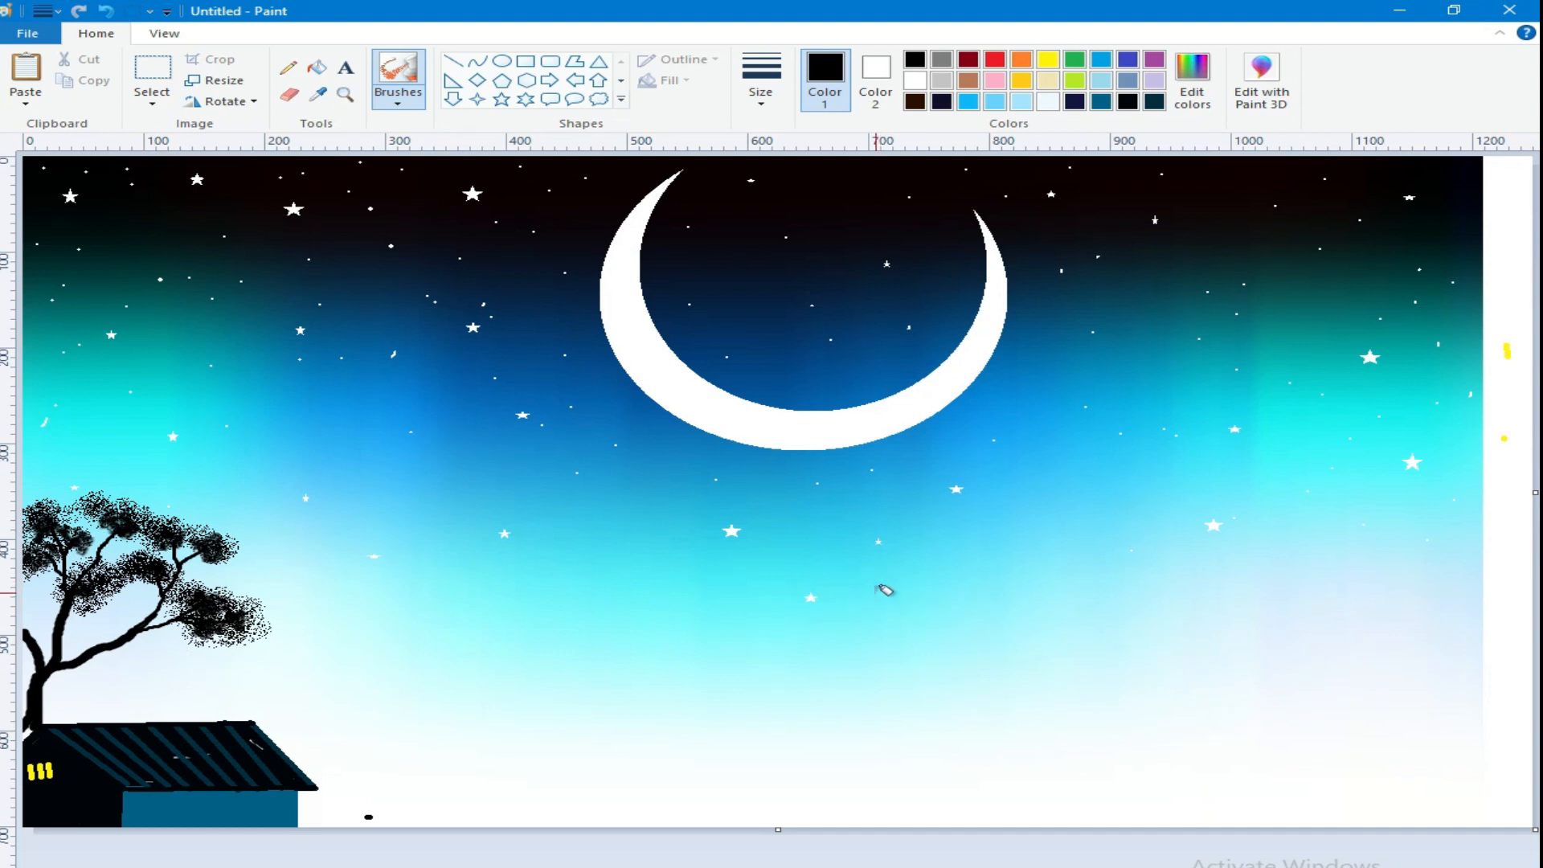
Step: Paint a low black side branch with small twigs just above the roof and dab foliage on its tips
{"action": "left_click", "coordinate": [399, 101]}
{"action": "left_click", "coordinate": [398, 139]}
{"action": "left_click_drag", "start_coordinate": [152, 683], "coordinate": [81, 669]}
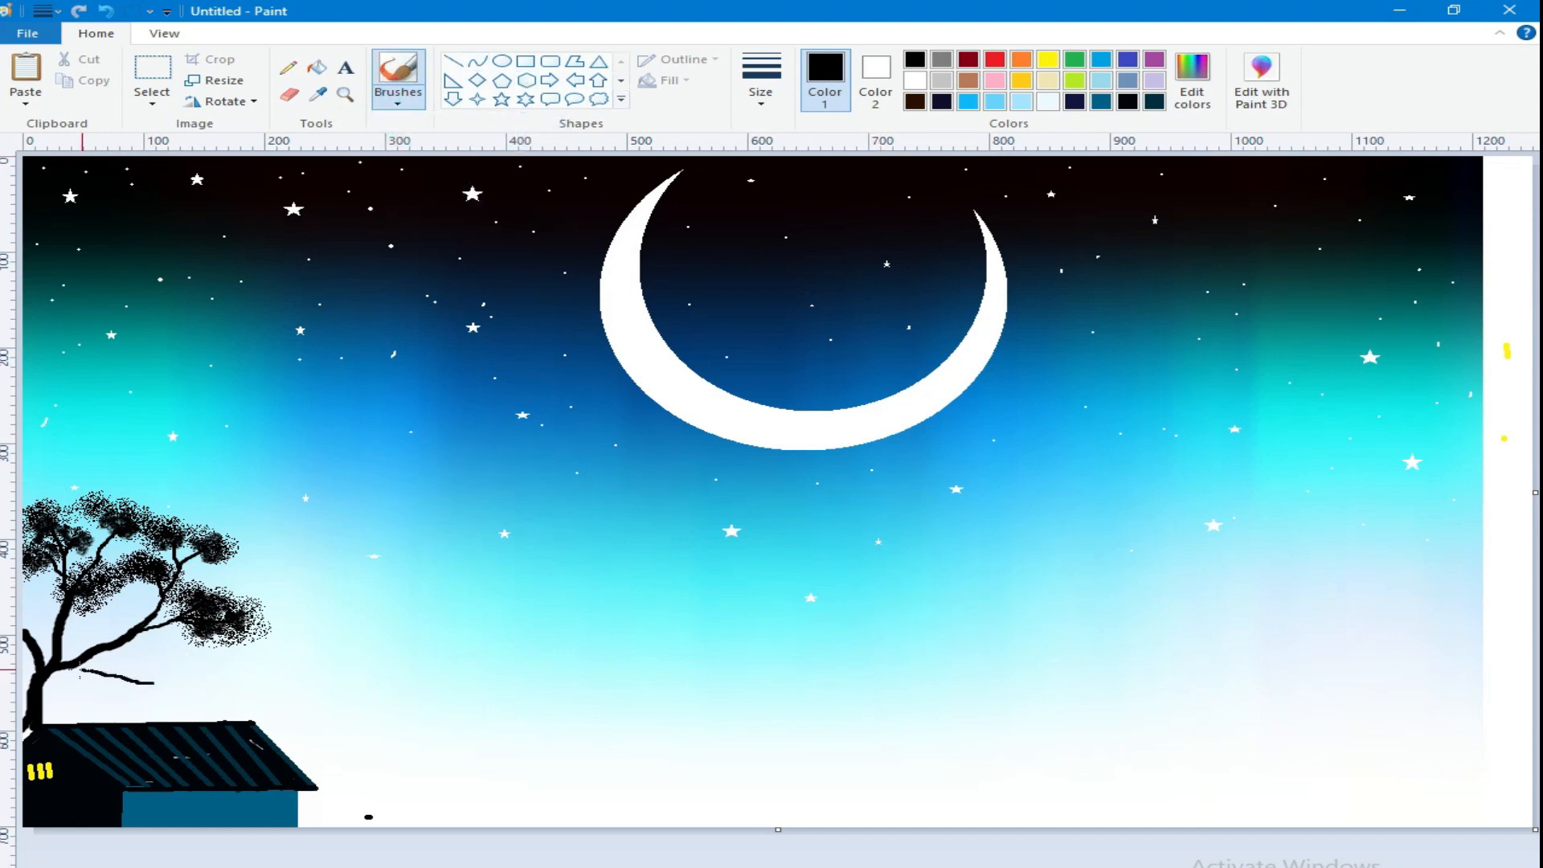
{"action": "left_click", "coordinate": [398, 99]}
{"action": "left_click", "coordinate": [446, 170]}
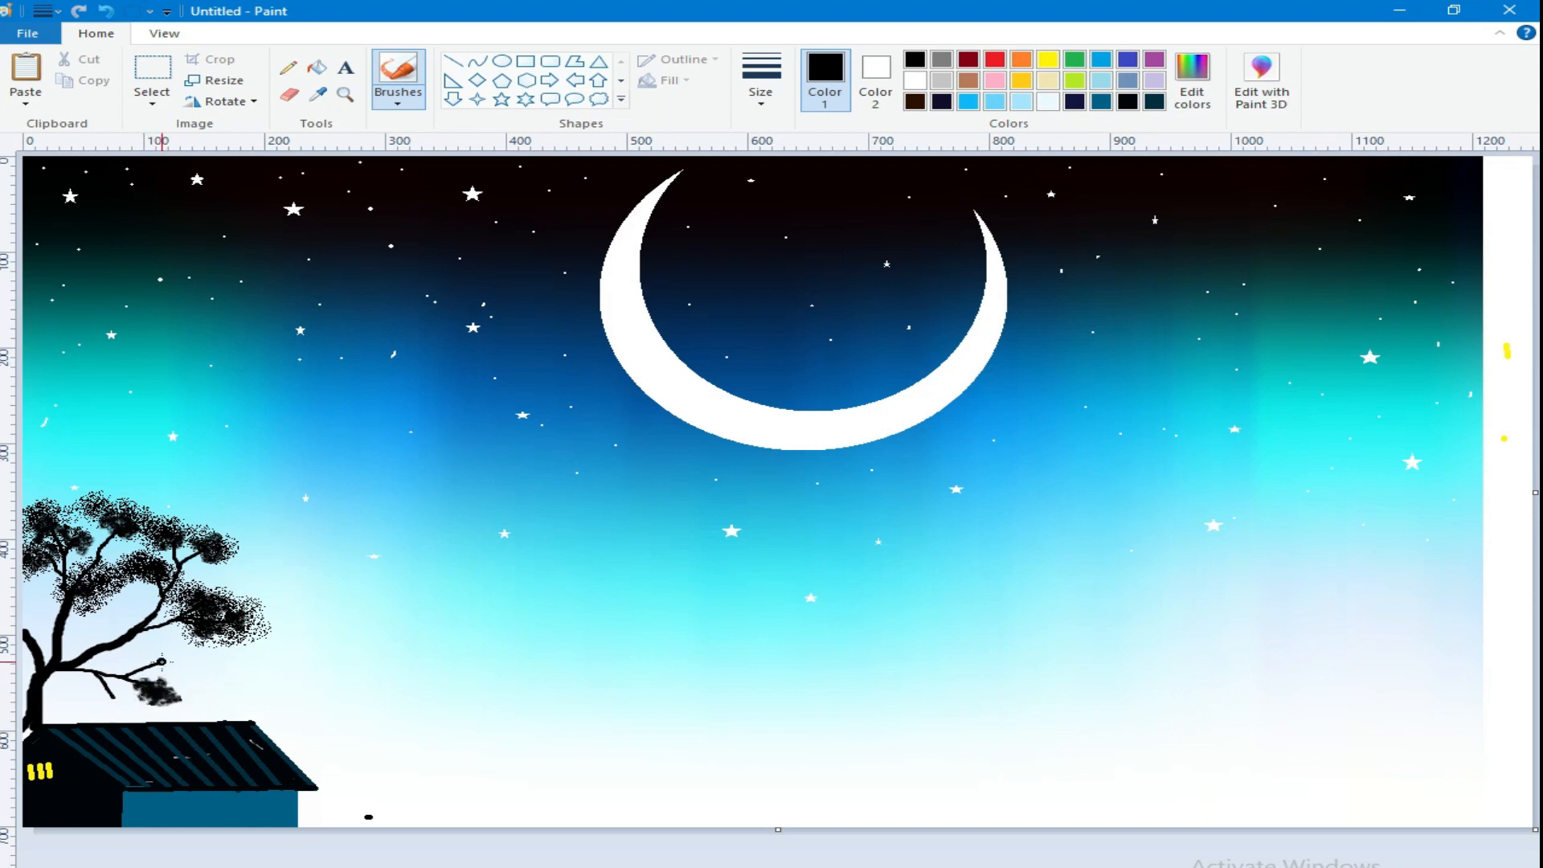
{"action": "left_click_drag", "start_coordinate": [133, 709], "coordinate": [115, 717]}
Step: Spray dense black foliage over the low side branch and thicken the tree's upper leaf clusters with the Airbrush
{"action": "left_click", "coordinate": [401, 102]}
{"action": "left_click", "coordinate": [551, 133]}
{"action": "mouse_move", "coordinate": [159, 662]}
{"action": "left_mouse_down"}
{"action": "mouse_move", "coordinate": [165, 691]}
{"action": "mouse_move", "coordinate": [151, 665]}
{"action": "mouse_move", "coordinate": [113, 708]}
{"action": "mouse_move", "coordinate": [127, 689]}
{"action": "left_mouse_up"}
{"action": "mouse_move", "coordinate": [219, 611]}
{"action": "left_mouse_down"}
{"action": "mouse_move", "coordinate": [168, 509]}
{"action": "mouse_move", "coordinate": [201, 541]}
{"action": "mouse_move", "coordinate": [170, 577]}
{"action": "left_mouse_up"}
{"action": "left_click_drag", "start_coordinate": [78, 540], "coordinate": [64, 543]}
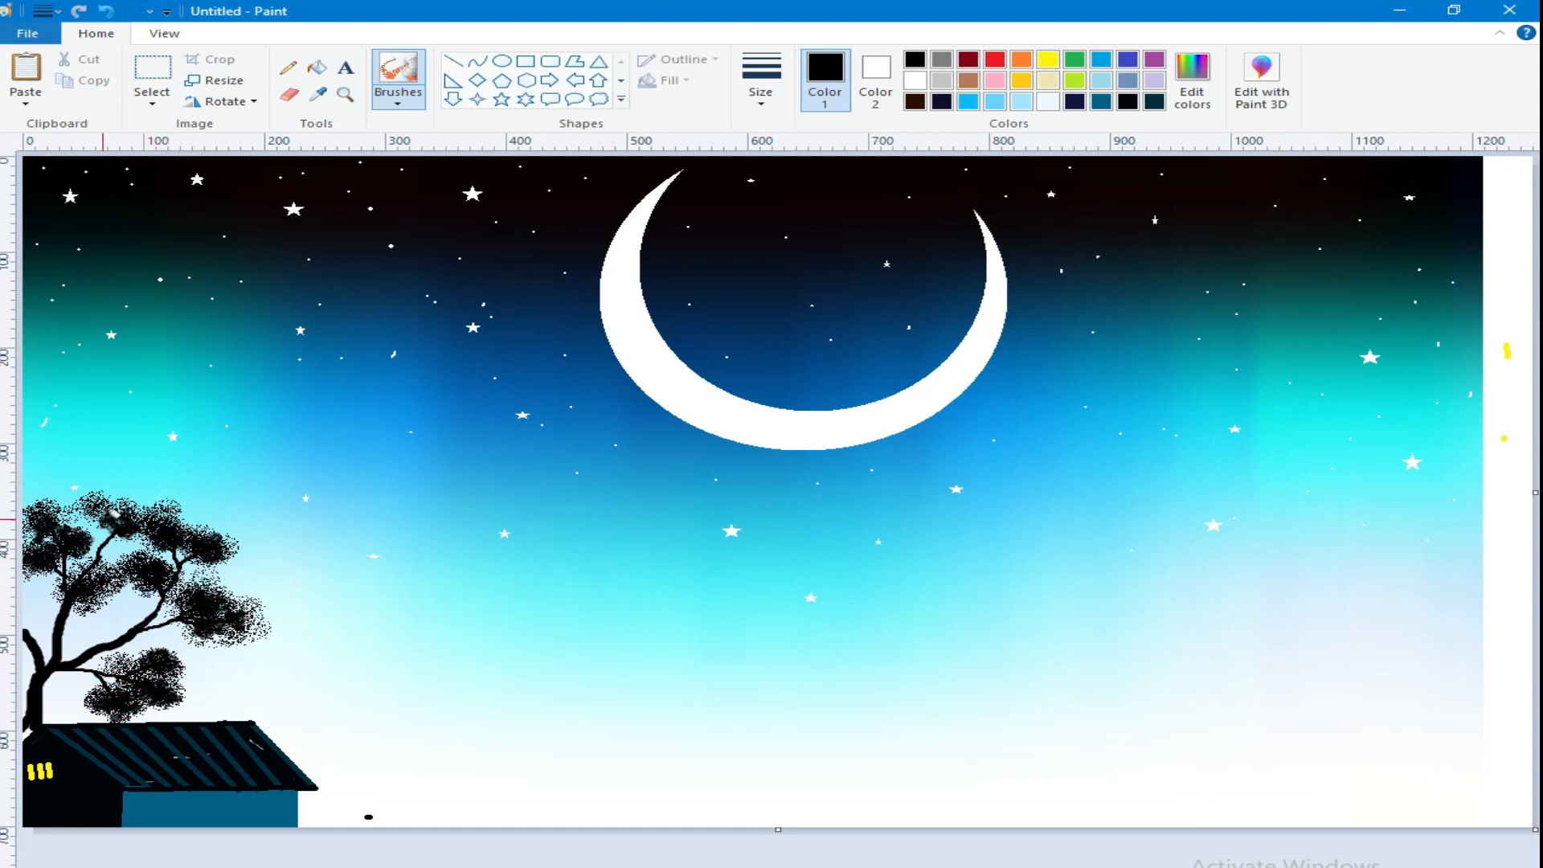
{"action": "left_click", "coordinate": [102, 506]}
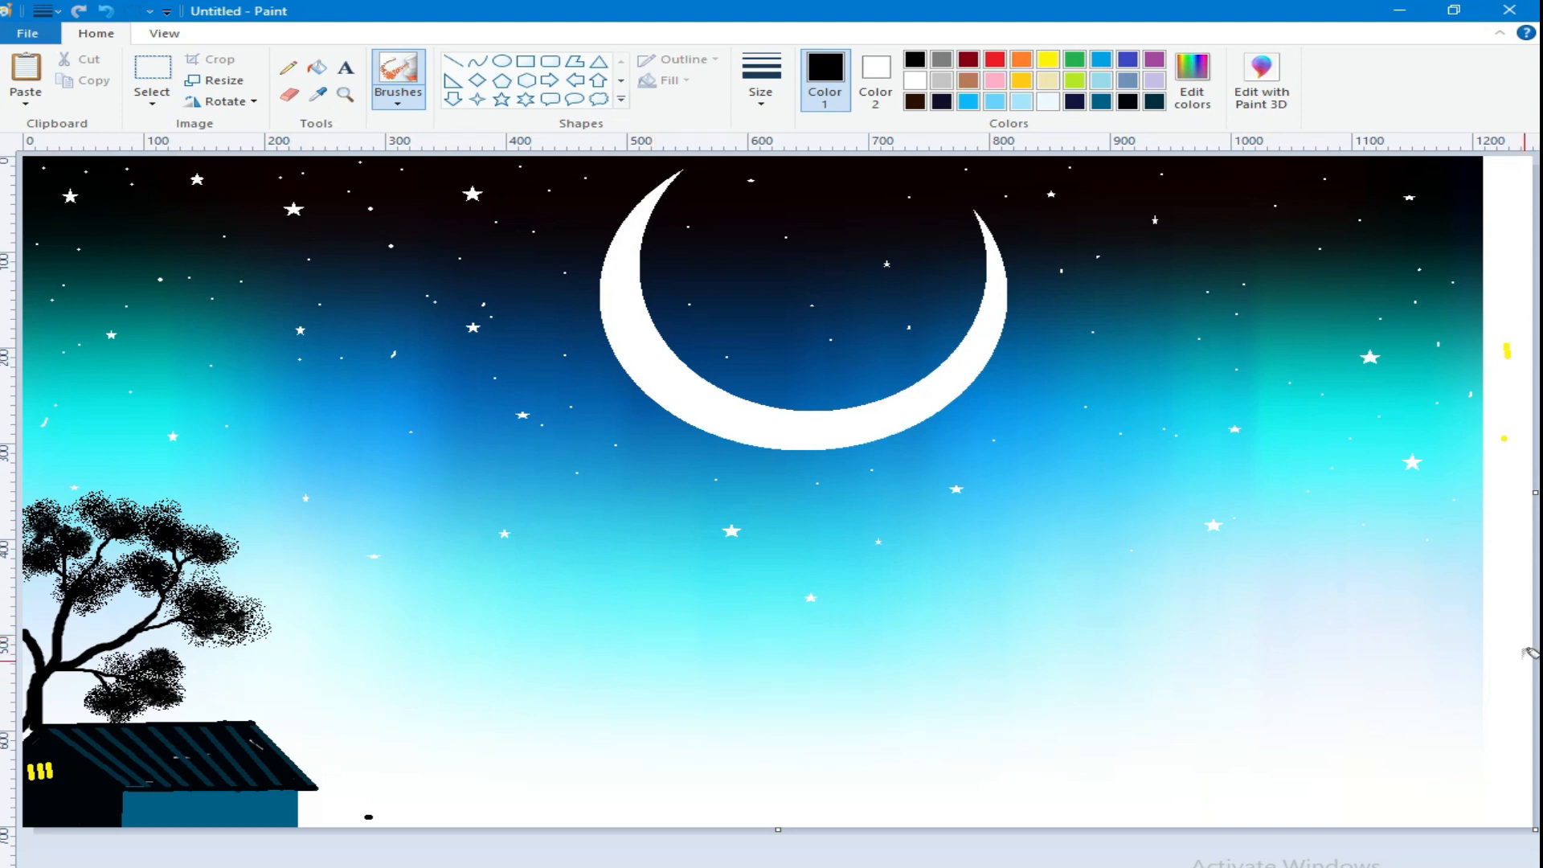
Step: Paint a second thick black tree trunk with three bare main branches at the canvas's lower right edge
{"action": "left_click", "coordinate": [398, 100]}
{"action": "left_click", "coordinate": [402, 133]}
{"action": "left_click", "coordinate": [761, 85]}
{"action": "left_click", "coordinate": [802, 241]}
{"action": "mouse_move", "coordinate": [1235, 502]}
{"action": "left_mouse_down"}
{"action": "mouse_move", "coordinate": [1246, 631]}
{"action": "mouse_move", "coordinate": [1229, 825]}
{"action": "left_mouse_up"}
{"action": "left_click_drag", "start_coordinate": [1310, 618], "coordinate": [1258, 680]}
{"action": "left_click_drag", "start_coordinate": [1137, 611], "coordinate": [1192, 729]}
{"action": "left_click_drag", "start_coordinate": [1224, 806], "coordinate": [1228, 818]}
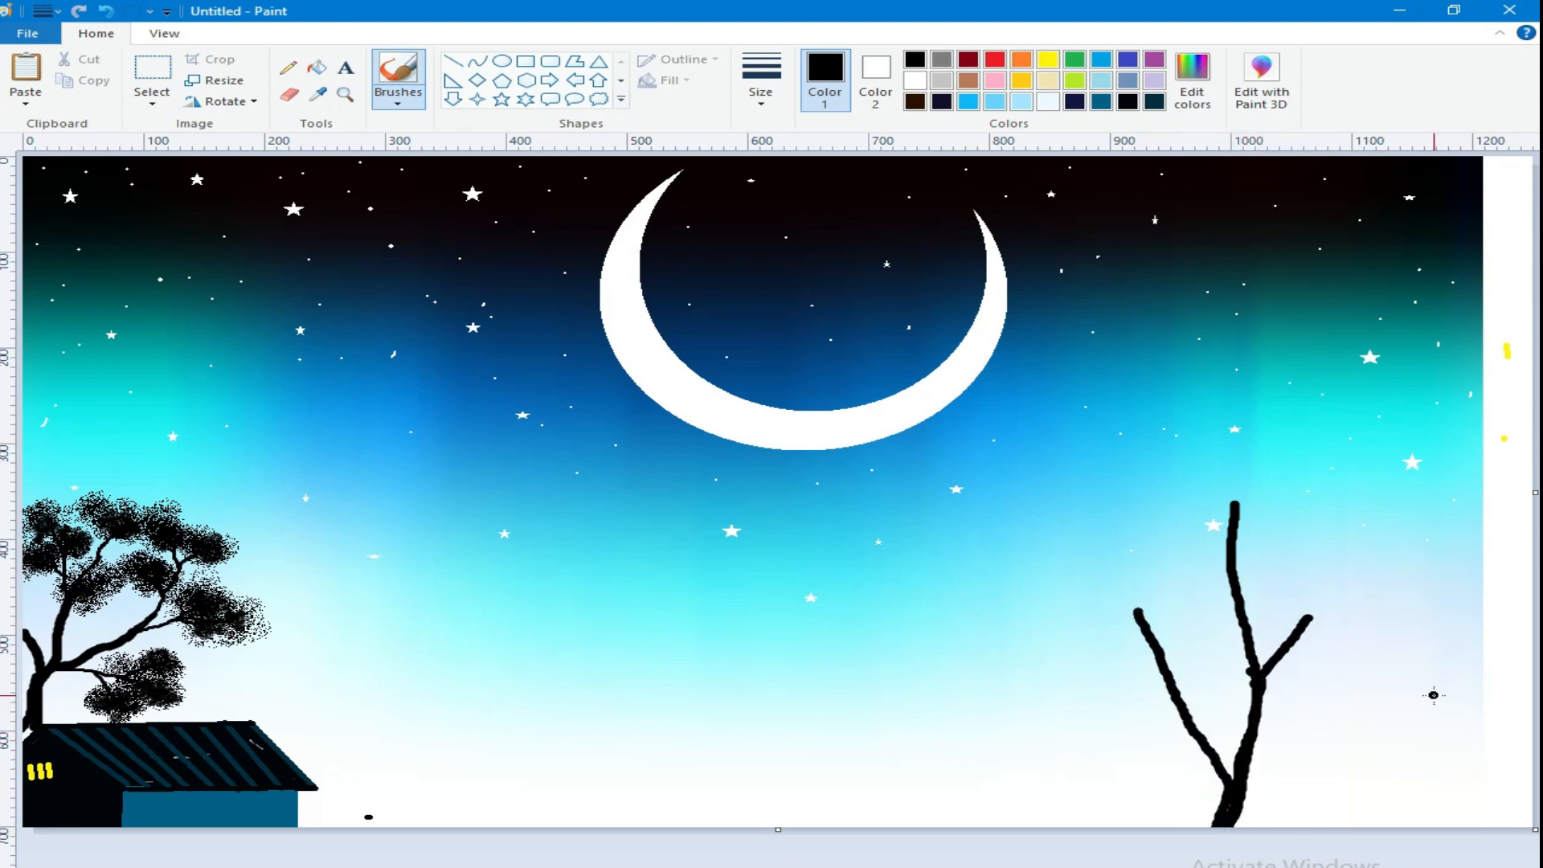
Step: Paint a third black tree trunk with bare branches near the canvas's right edge and add thin twigs to both right-hand trees
{"action": "mouse_move", "coordinate": [1409, 424]}
{"action": "left_mouse_down"}
{"action": "mouse_move", "coordinate": [1415, 636]}
{"action": "mouse_move", "coordinate": [1383, 825]}
{"action": "left_mouse_up"}
{"action": "left_click_drag", "start_coordinate": [1344, 555], "coordinate": [1392, 801]}
{"action": "left_click", "coordinate": [761, 85]}
{"action": "left_click", "coordinate": [784, 177]}
{"action": "left_click_drag", "start_coordinate": [1115, 590], "coordinate": [1136, 619]}
{"action": "left_click_drag", "start_coordinate": [1132, 684], "coordinate": [1183, 717]}
{"action": "left_click_drag", "start_coordinate": [1149, 678], "coordinate": [1160, 704]}
{"action": "left_click_drag", "start_coordinate": [1327, 595], "coordinate": [1307, 620]}
{"action": "left_click_drag", "start_coordinate": [1332, 486], "coordinate": [1344, 560]}
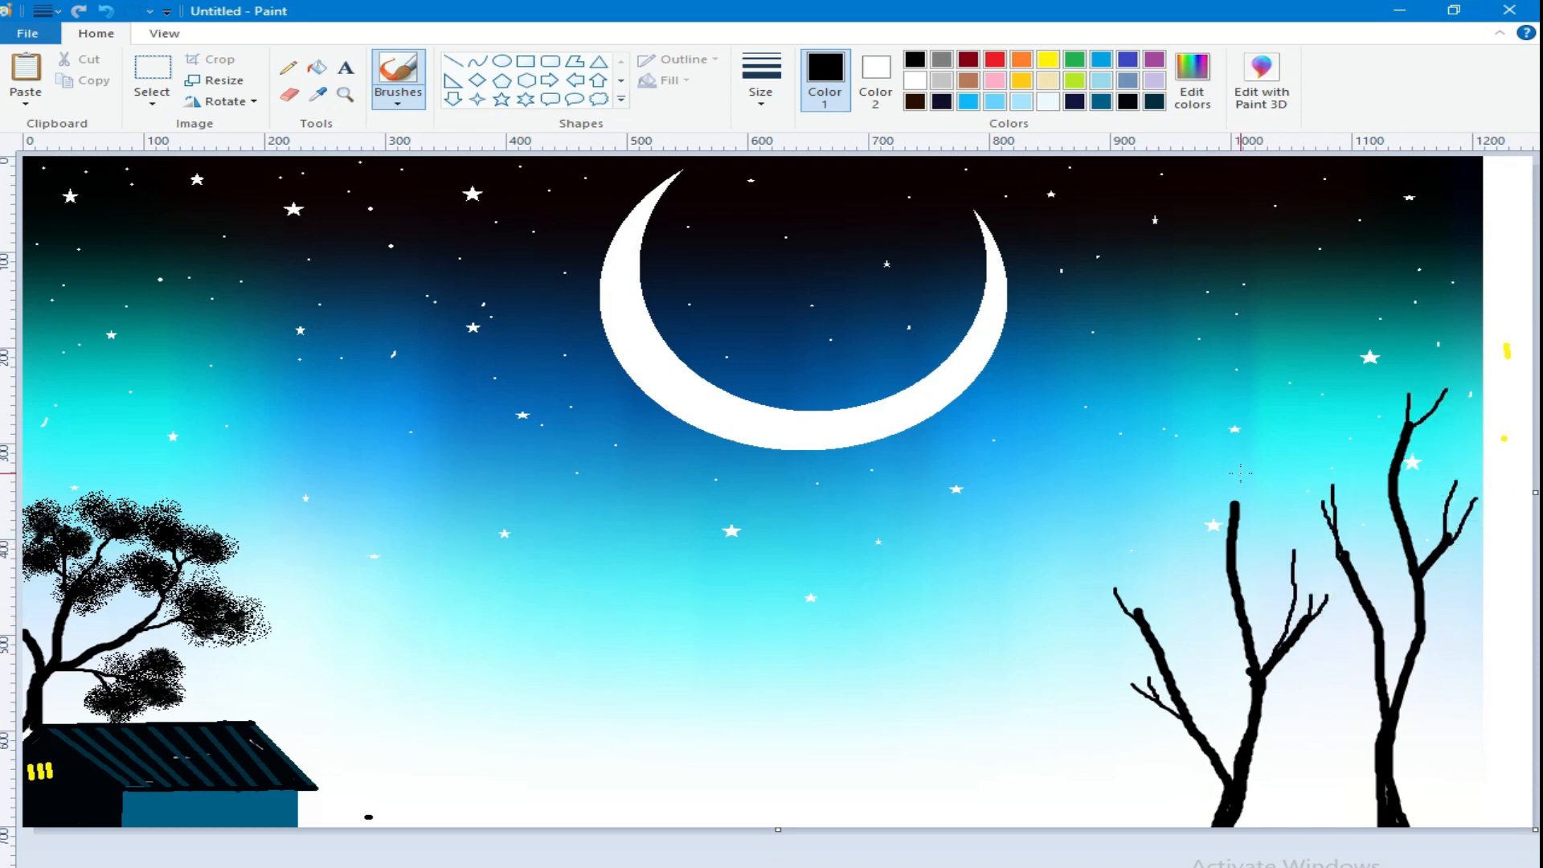
Step: Dab black leaf clusters on the left branches of the second tree with a textured brush, widening it for the upper cluster
{"action": "left_click", "coordinate": [398, 101]}
{"action": "left_click", "coordinate": [451, 161]}
{"action": "left_click_drag", "start_coordinate": [1155, 716], "coordinate": [1119, 722]}
{"action": "mouse_move", "coordinate": [1124, 682]}
{"action": "left_mouse_down"}
{"action": "mouse_move", "coordinate": [1107, 696]}
{"action": "mouse_move", "coordinate": [1143, 670]}
{"action": "left_mouse_up"}
{"action": "left_click", "coordinate": [760, 105]}
{"action": "left_click", "coordinate": [796, 245]}
{"action": "mouse_move", "coordinate": [1120, 585]}
{"action": "left_mouse_down"}
{"action": "mouse_move", "coordinate": [1073, 612]}
{"action": "mouse_move", "coordinate": [1108, 623]}
{"action": "mouse_move", "coordinate": [1112, 642]}
{"action": "mouse_move", "coordinate": [1108, 607]}
{"action": "mouse_move", "coordinate": [1092, 601]}
{"action": "mouse_move", "coordinate": [1120, 582]}
{"action": "mouse_move", "coordinate": [1080, 591]}
{"action": "mouse_move", "coordinate": [1115, 617]}
{"action": "mouse_move", "coordinate": [1178, 589]}
{"action": "mouse_move", "coordinate": [1156, 590]}
{"action": "mouse_move", "coordinate": [1133, 562]}
{"action": "mouse_move", "coordinate": [1195, 599]}
{"action": "mouse_move", "coordinate": [1164, 565]}
{"action": "mouse_move", "coordinate": [1163, 632]}
{"action": "left_mouse_up"}
Step: Cover the remaining branch tips of both right-hand trees with dense black leaf clusters
{"action": "mouse_move", "coordinate": [1304, 629]}
{"action": "left_mouse_down"}
{"action": "mouse_move", "coordinate": [1278, 598]}
{"action": "mouse_move", "coordinate": [1298, 612]}
{"action": "mouse_move", "coordinate": [1309, 585]}
{"action": "mouse_move", "coordinate": [1357, 622]}
{"action": "mouse_move", "coordinate": [1328, 610]}
{"action": "mouse_move", "coordinate": [1308, 554]}
{"action": "mouse_move", "coordinate": [1320, 569]}
{"action": "mouse_move", "coordinate": [1262, 557]}
{"action": "mouse_move", "coordinate": [1325, 533]}
{"action": "left_mouse_up"}
{"action": "mouse_move", "coordinate": [1238, 553]}
{"action": "left_mouse_down"}
{"action": "mouse_move", "coordinate": [1309, 556]}
{"action": "mouse_move", "coordinate": [1246, 502]}
{"action": "mouse_move", "coordinate": [1197, 499]}
{"action": "mouse_move", "coordinate": [1226, 512]}
{"action": "mouse_move", "coordinate": [1204, 518]}
{"action": "mouse_move", "coordinate": [1278, 479]}
{"action": "mouse_move", "coordinate": [1193, 480]}
{"action": "mouse_move", "coordinate": [1270, 498]}
{"action": "mouse_move", "coordinate": [1251, 482]}
{"action": "mouse_move", "coordinate": [1198, 529]}
{"action": "mouse_move", "coordinate": [1178, 512]}
{"action": "mouse_move", "coordinate": [1284, 490]}
{"action": "mouse_move", "coordinate": [1368, 518]}
{"action": "mouse_move", "coordinate": [1282, 516]}
{"action": "mouse_move", "coordinate": [1369, 517]}
{"action": "mouse_move", "coordinate": [1278, 496]}
{"action": "mouse_move", "coordinate": [1350, 498]}
{"action": "left_mouse_up"}
{"action": "mouse_move", "coordinate": [1447, 514]}
{"action": "left_mouse_down"}
{"action": "mouse_move", "coordinate": [1431, 530]}
{"action": "mouse_move", "coordinate": [1444, 488]}
{"action": "left_mouse_up"}
{"action": "mouse_move", "coordinate": [1478, 394]}
{"action": "left_mouse_down"}
{"action": "mouse_move", "coordinate": [1436, 402]}
{"action": "mouse_move", "coordinate": [1473, 424]}
{"action": "mouse_move", "coordinate": [1427, 378]}
{"action": "mouse_move", "coordinate": [1451, 384]}
{"action": "mouse_move", "coordinate": [1455, 369]}
{"action": "mouse_move", "coordinate": [1477, 383]}
{"action": "mouse_move", "coordinate": [1357, 407]}
{"action": "mouse_move", "coordinate": [1369, 418]}
{"action": "mouse_move", "coordinate": [1321, 386]}
{"action": "mouse_move", "coordinate": [1404, 368]}
{"action": "mouse_move", "coordinate": [1333, 380]}
{"action": "mouse_move", "coordinate": [1418, 405]}
{"action": "left_mouse_up"}
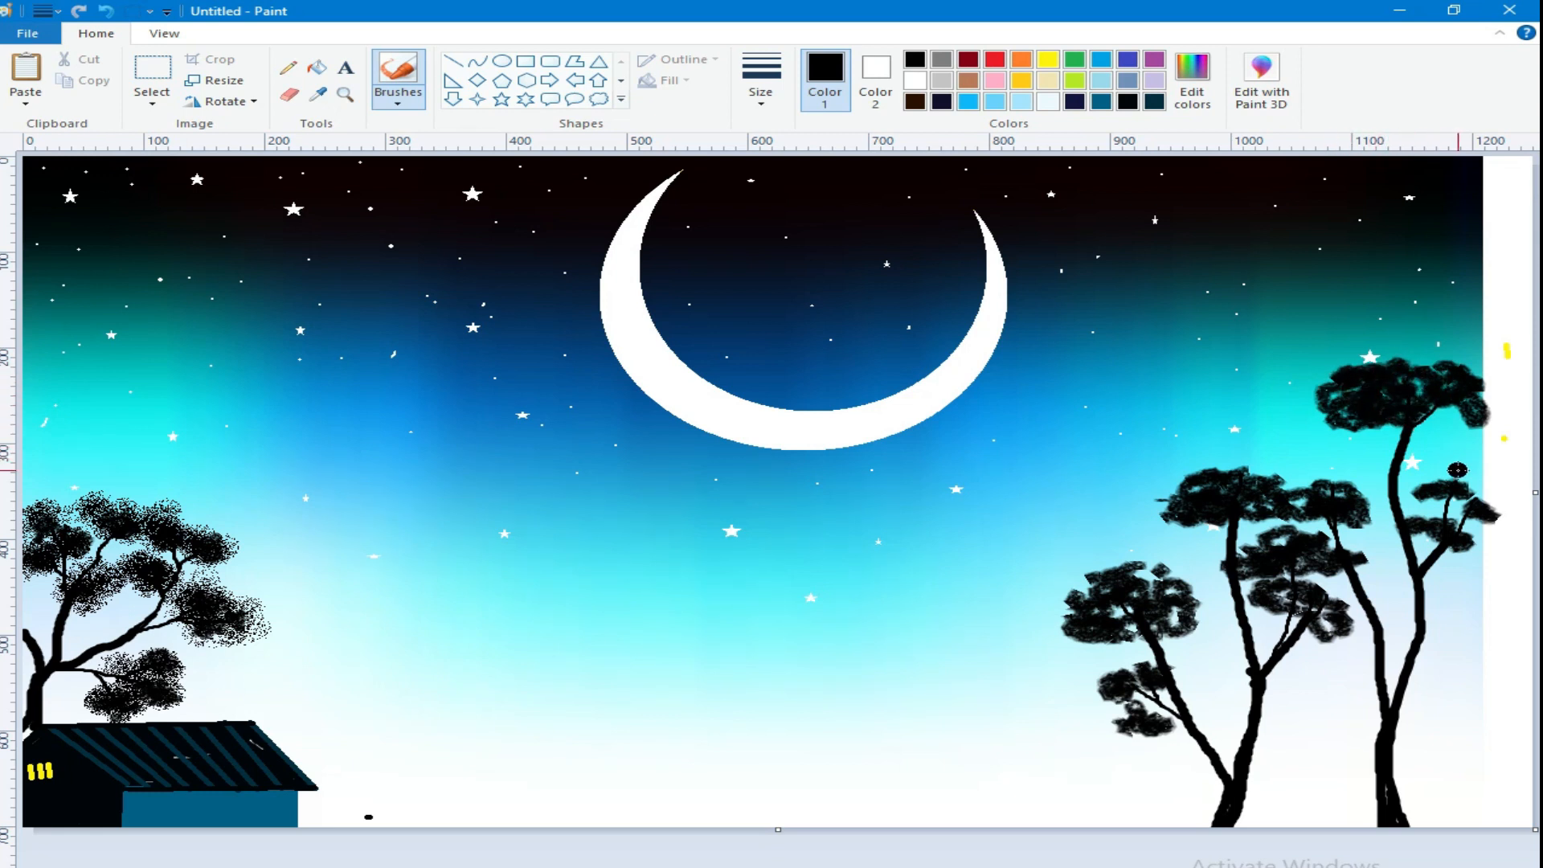
{"action": "mouse_move", "coordinate": [1377, 574]}
{"action": "left_mouse_down"}
{"action": "mouse_move", "coordinate": [1422, 583]}
{"action": "mouse_move", "coordinate": [1385, 607]}
{"action": "left_mouse_up"}
{"action": "mouse_move", "coordinate": [1429, 529]}
{"action": "left_mouse_down"}
{"action": "mouse_move", "coordinate": [1391, 554]}
{"action": "mouse_move", "coordinate": [1437, 571]}
{"action": "mouse_move", "coordinate": [1464, 506]}
{"action": "mouse_move", "coordinate": [1422, 480]}
{"action": "left_mouse_up"}
{"action": "mouse_move", "coordinate": [1091, 669]}
{"action": "left_mouse_down"}
{"action": "mouse_move", "coordinate": [1073, 631]}
{"action": "mouse_move", "coordinate": [1170, 595]}
{"action": "mouse_move", "coordinate": [1019, 607]}
{"action": "mouse_move", "coordinate": [1023, 587]}
{"action": "mouse_move", "coordinate": [1039, 595]}
{"action": "mouse_move", "coordinate": [1004, 611]}
{"action": "mouse_move", "coordinate": [1142, 563]}
{"action": "mouse_move", "coordinate": [1226, 601]}
{"action": "mouse_move", "coordinate": [1117, 610]}
{"action": "mouse_move", "coordinate": [1137, 579]}
{"action": "mouse_move", "coordinate": [1085, 642]}
{"action": "left_mouse_up"}
Step: Spray fuller black foliage over all the leaf clusters of both right-hand trees with the Airbrush
{"action": "left_click", "coordinate": [398, 99]}
{"action": "left_click", "coordinate": [553, 138]}
{"action": "mouse_move", "coordinate": [1242, 523]}
{"action": "left_mouse_down"}
{"action": "mouse_move", "coordinate": [1134, 474]}
{"action": "mouse_move", "coordinate": [1286, 470]}
{"action": "mouse_move", "coordinate": [1231, 527]}
{"action": "mouse_move", "coordinate": [1305, 563]}
{"action": "mouse_move", "coordinate": [1224, 533]}
{"action": "mouse_move", "coordinate": [1338, 623]}
{"action": "mouse_move", "coordinate": [1271, 595]}
{"action": "mouse_move", "coordinate": [1360, 627]}
{"action": "mouse_move", "coordinate": [1382, 547]}
{"action": "mouse_move", "coordinate": [1463, 567]}
{"action": "mouse_move", "coordinate": [1428, 482]}
{"action": "mouse_move", "coordinate": [1463, 518]}
{"action": "mouse_move", "coordinate": [1415, 470]}
{"action": "mouse_move", "coordinate": [1495, 506]}
{"action": "mouse_move", "coordinate": [1344, 432]}
{"action": "mouse_move", "coordinate": [1474, 402]}
{"action": "mouse_move", "coordinate": [1399, 354]}
{"action": "mouse_move", "coordinate": [1464, 354]}
{"action": "mouse_move", "coordinate": [1329, 385]}
{"action": "mouse_move", "coordinate": [1367, 443]}
{"action": "mouse_move", "coordinate": [1447, 419]}
{"action": "mouse_move", "coordinate": [1427, 428]}
{"action": "mouse_move", "coordinate": [1351, 379]}
{"action": "left_mouse_up"}
{"action": "left_click_drag", "start_coordinate": [1451, 429], "coordinate": [1500, 435]}
{"action": "mouse_move", "coordinate": [1229, 472]}
{"action": "left_mouse_down"}
{"action": "mouse_move", "coordinate": [1168, 498]}
{"action": "mouse_move", "coordinate": [1345, 481]}
{"action": "mouse_move", "coordinate": [1428, 542]}
{"action": "left_mouse_up"}
{"action": "mouse_move", "coordinate": [1275, 549]}
{"action": "left_mouse_down"}
{"action": "mouse_move", "coordinate": [1223, 577]}
{"action": "mouse_move", "coordinate": [1331, 596]}
{"action": "left_mouse_up"}
{"action": "mouse_move", "coordinate": [1124, 714]}
{"action": "left_mouse_down"}
{"action": "mouse_move", "coordinate": [1152, 710]}
{"action": "mouse_move", "coordinate": [1110, 699]}
{"action": "mouse_move", "coordinate": [1125, 668]}
{"action": "mouse_move", "coordinate": [1114, 716]}
{"action": "left_mouse_up"}
Step: Paint thin black twigs sticking out above the crowns of the right-hand trees with the standard brush
{"action": "left_click", "coordinate": [398, 100]}
{"action": "left_click", "coordinate": [406, 128]}
{"action": "left_click", "coordinate": [762, 95]}
{"action": "left_click", "coordinate": [775, 140]}
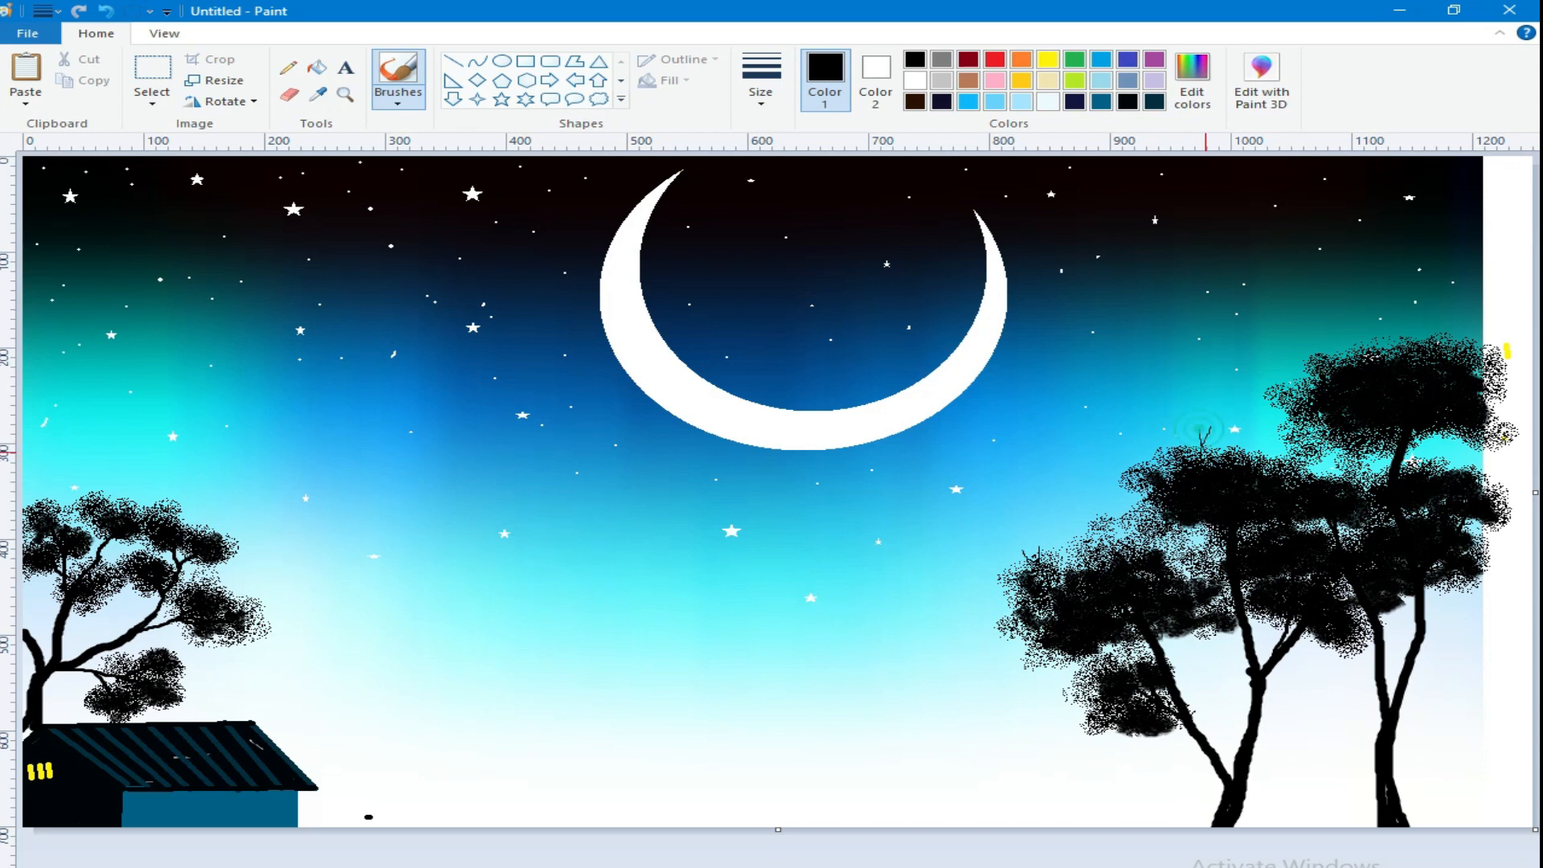
{"action": "left_click_drag", "start_coordinate": [1381, 336], "coordinate": [1403, 322]}
{"action": "left_click_drag", "start_coordinate": [1304, 374], "coordinate": [1306, 385]}
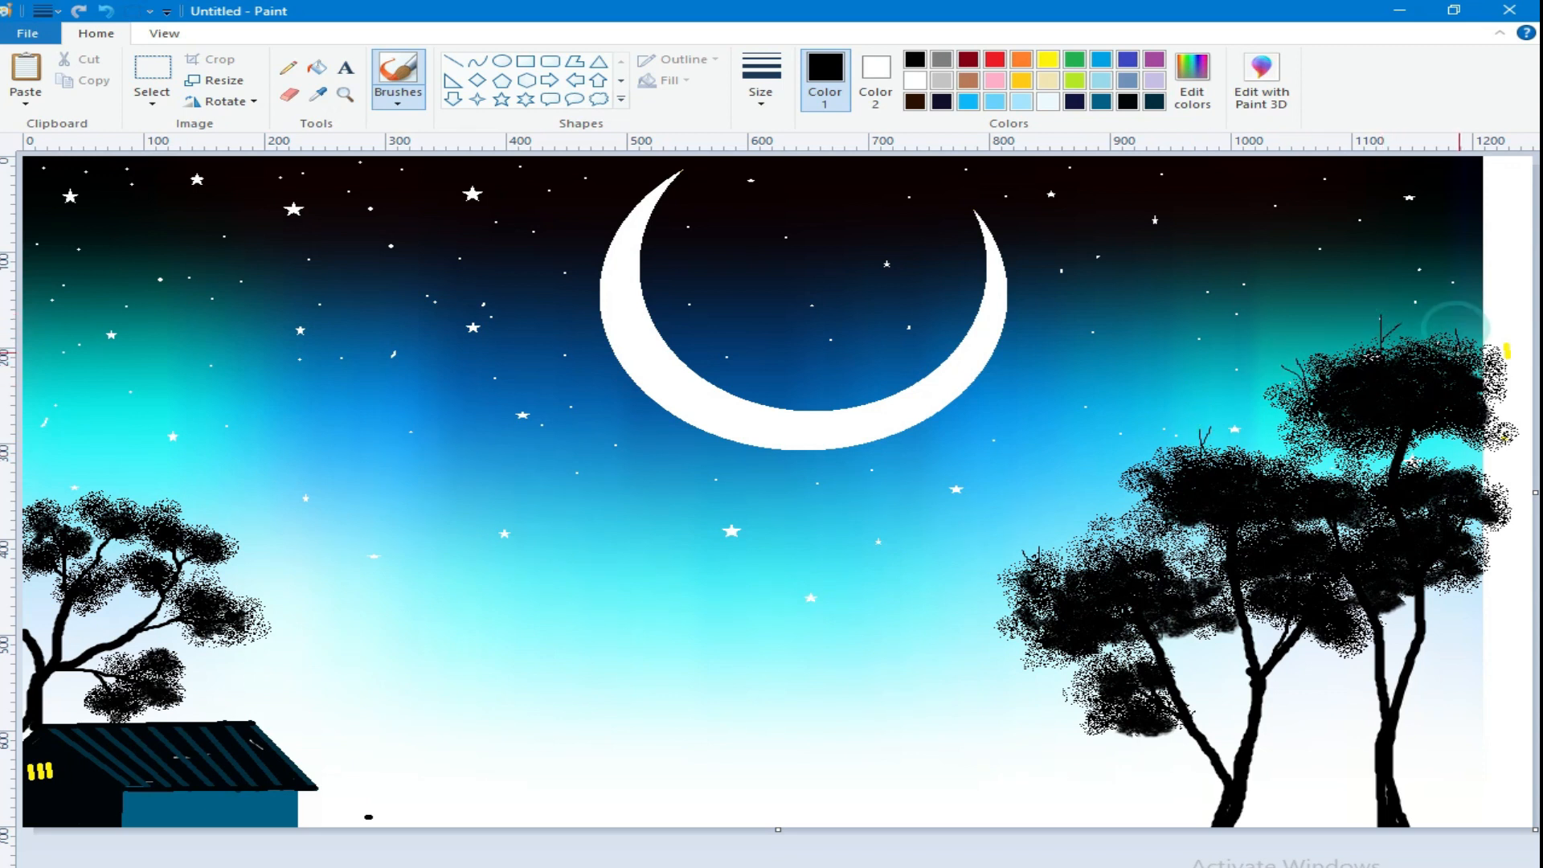